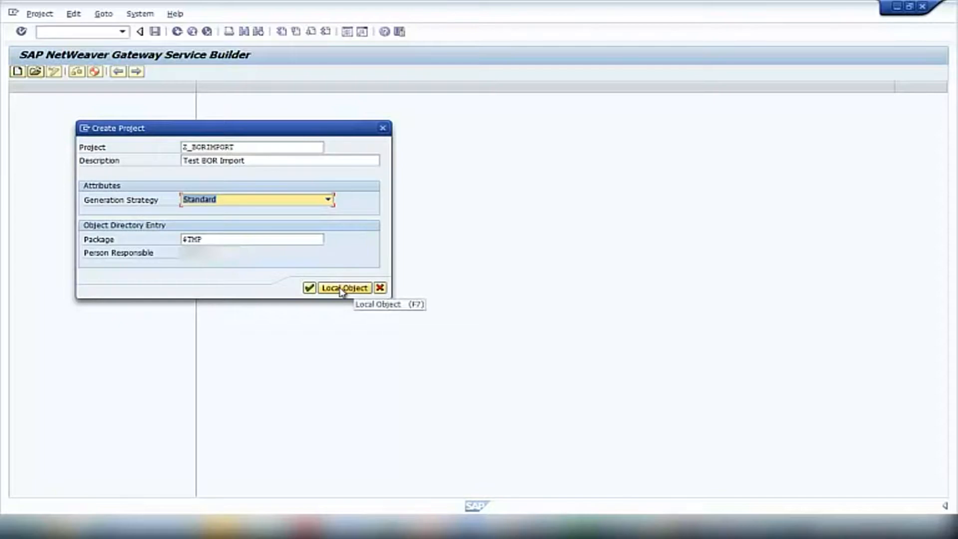
- Create the project Z_BORIMPORT, described as Test BOR Import, as a local object with the Standard generation strategy, and save it
left_click(343, 290)
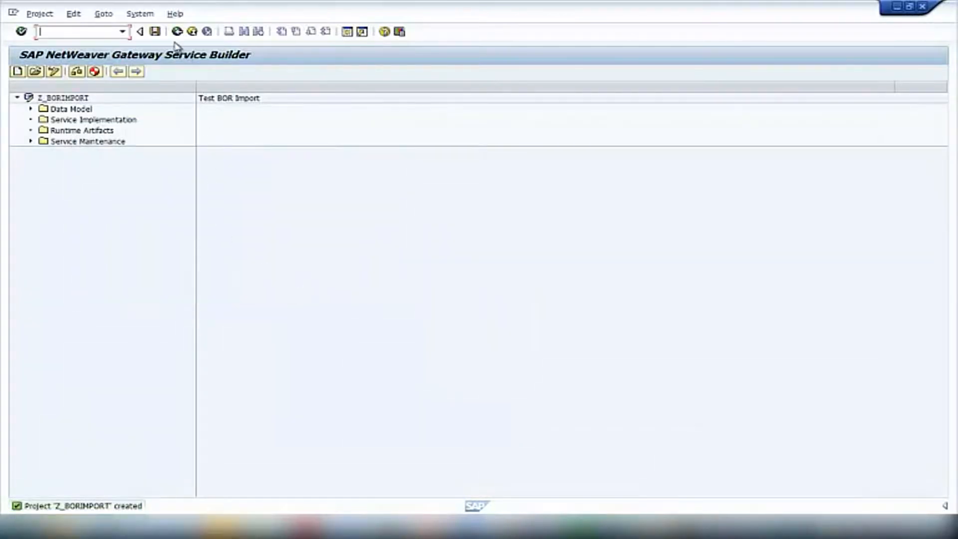
left_click(155, 32)
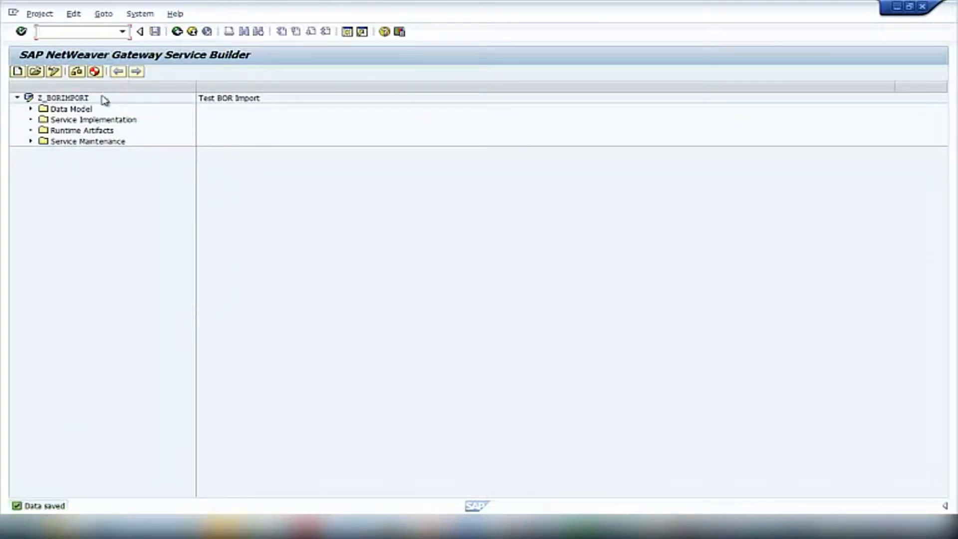
- Start an RFC/BOR interface import into the data model, with entity type name SalesOrder and Business Object Repository as data source type
right_click(66, 111)
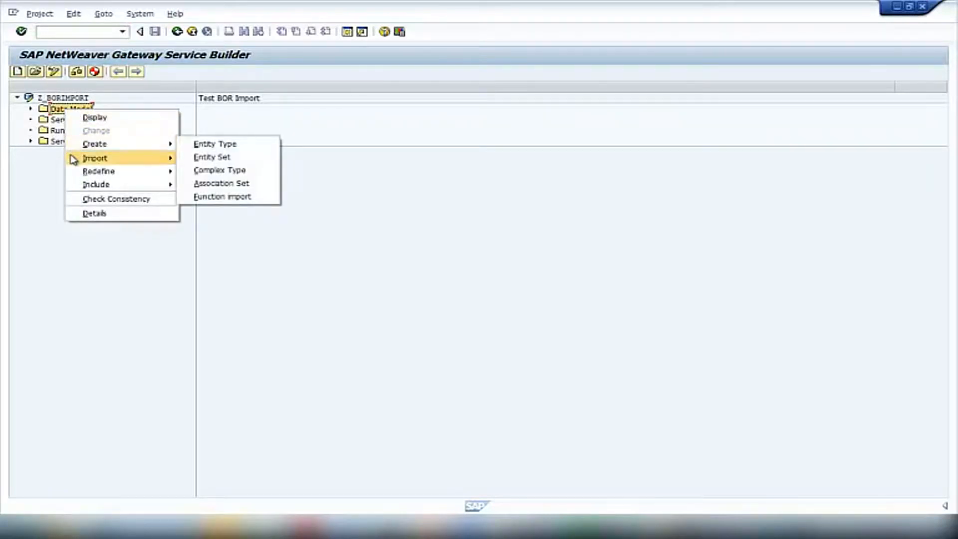
mouse_move(74, 160)
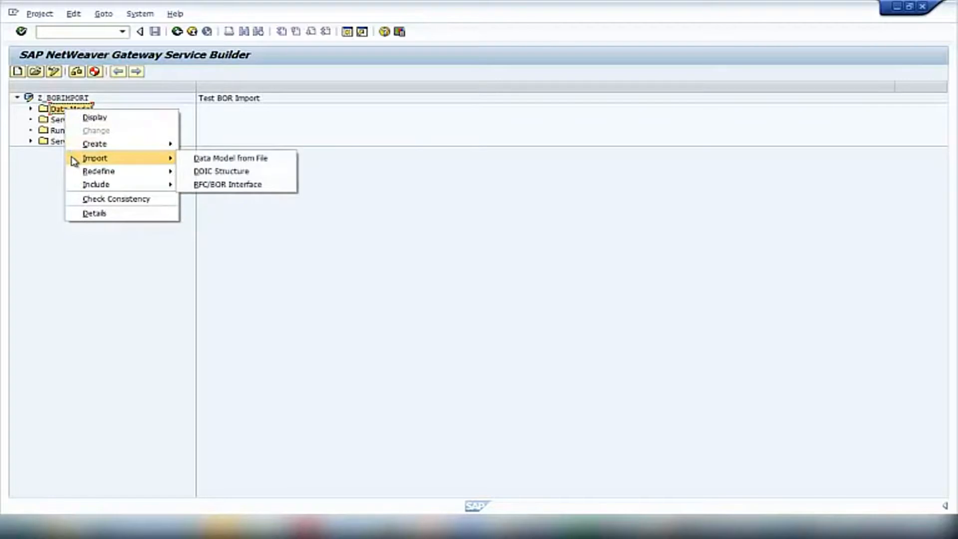
left_click(231, 186)
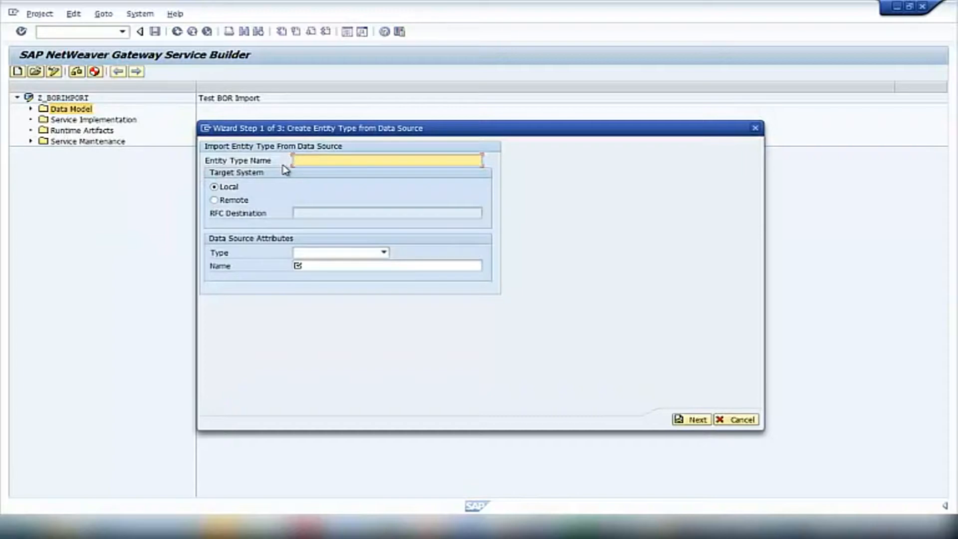
type("SalesOrd")
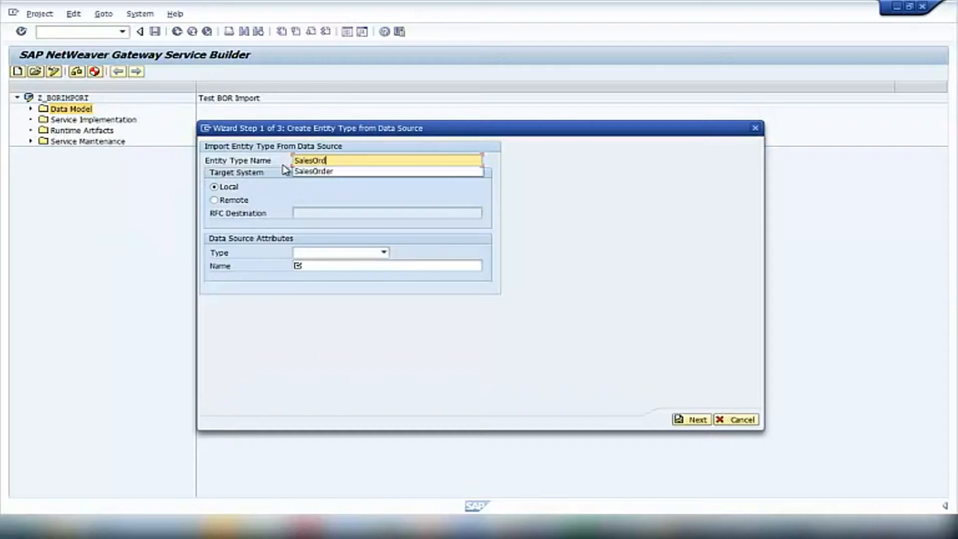
type("er")
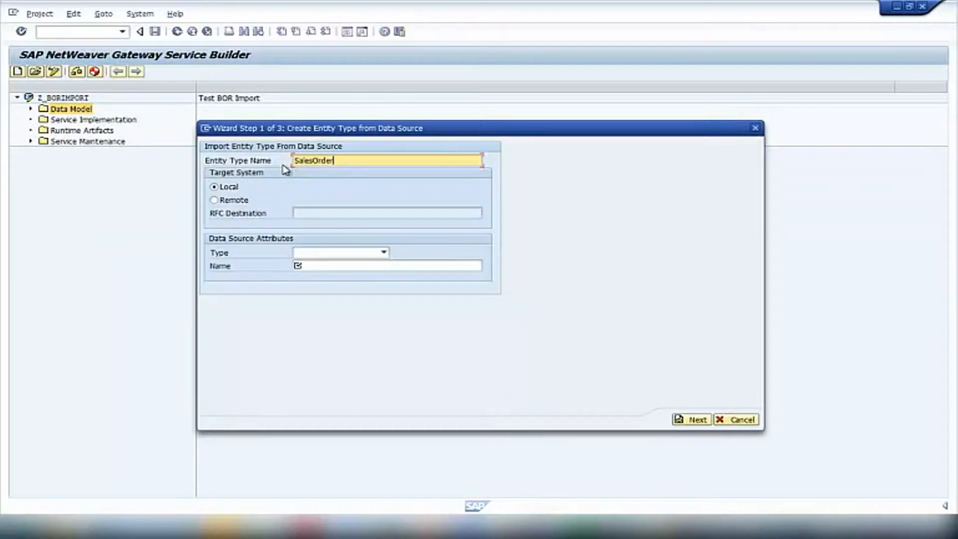
left_click(385, 254)
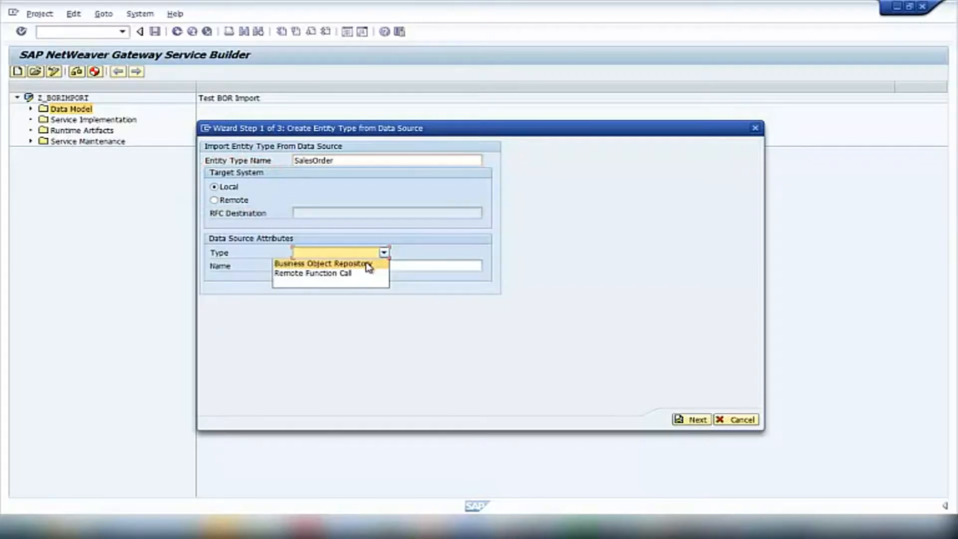
left_click(368, 264)
- Search the BOR methods with *EPM*, choose the GetList method of EpmSalesOrder as data source, and proceed to the parameter selection
left_click(369, 265)
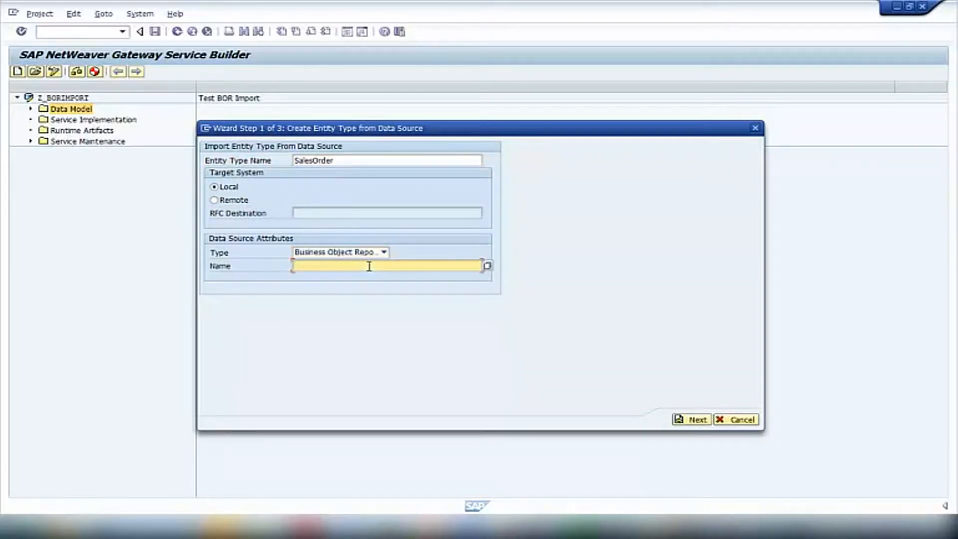
type("*EPM")
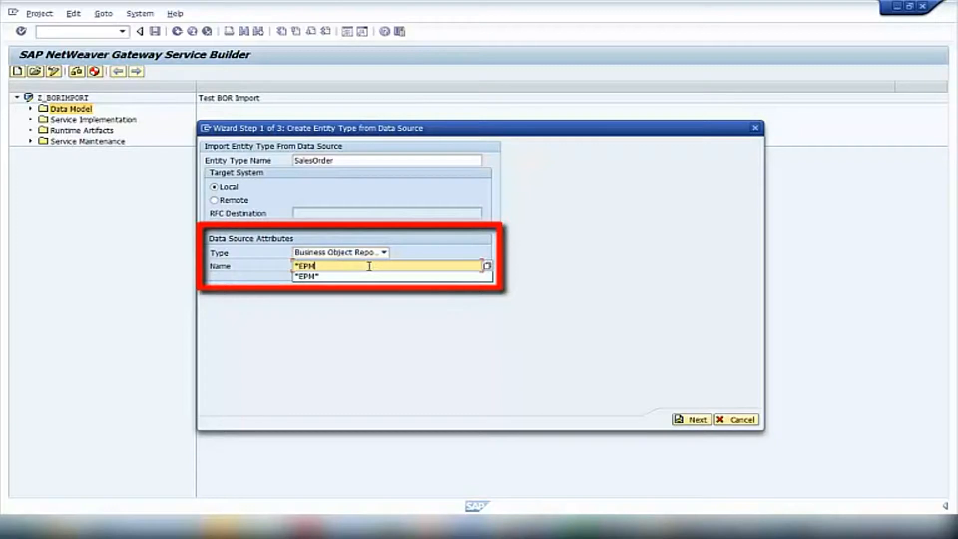
type("*")
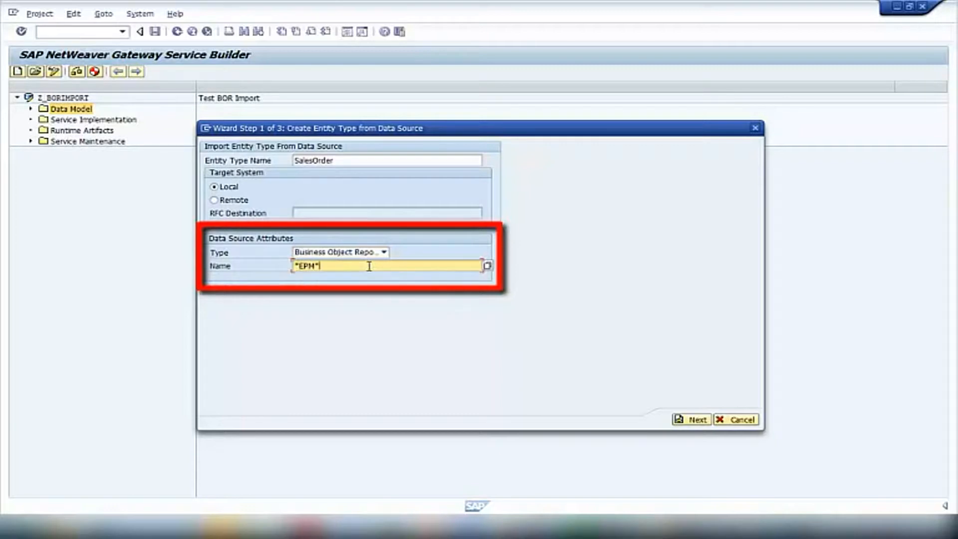
left_click(488, 269)
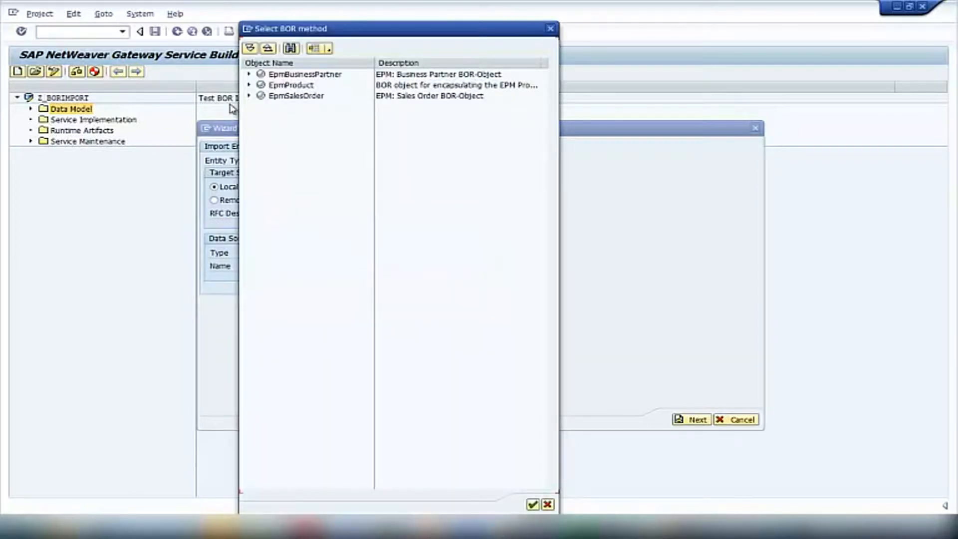
left_click(249, 95)
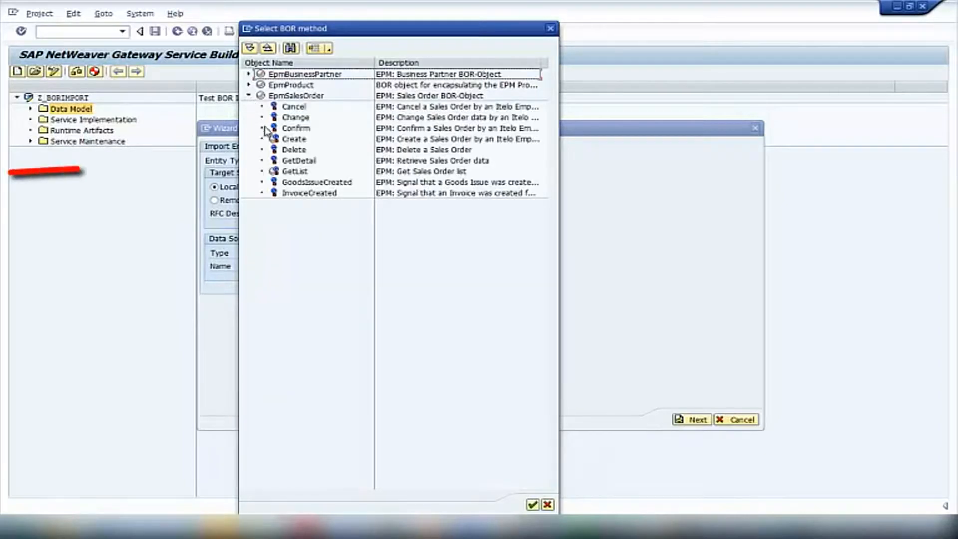
double_click(291, 172)
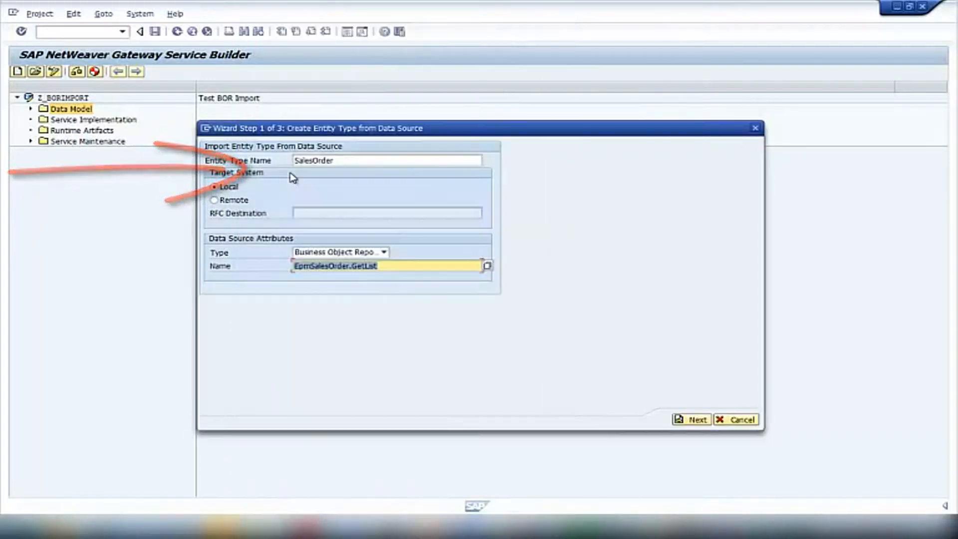
left_click(696, 419)
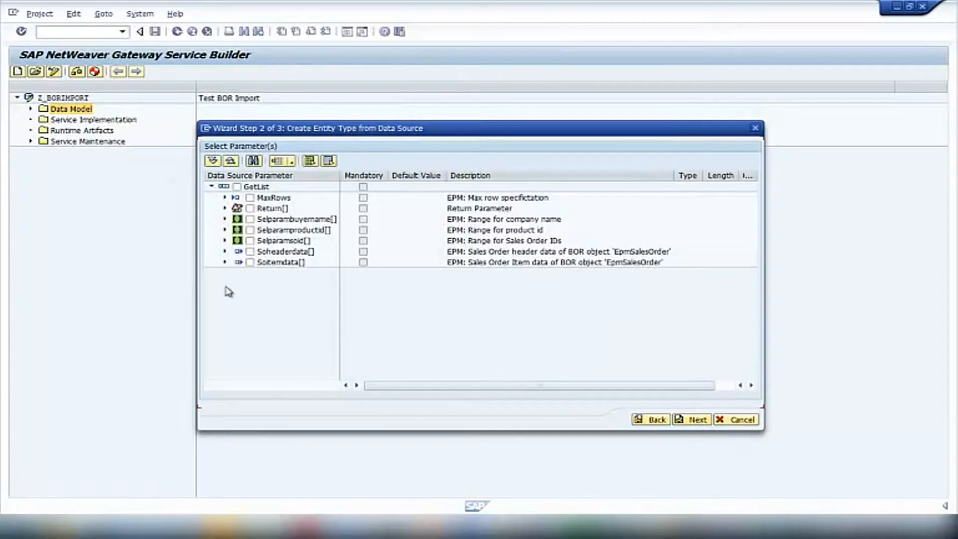
- Include the SO_ID, PRODUCT_ID and NOTE fields of Soitemdata in the entity type and proceed to modifying it
left_click(225, 262)
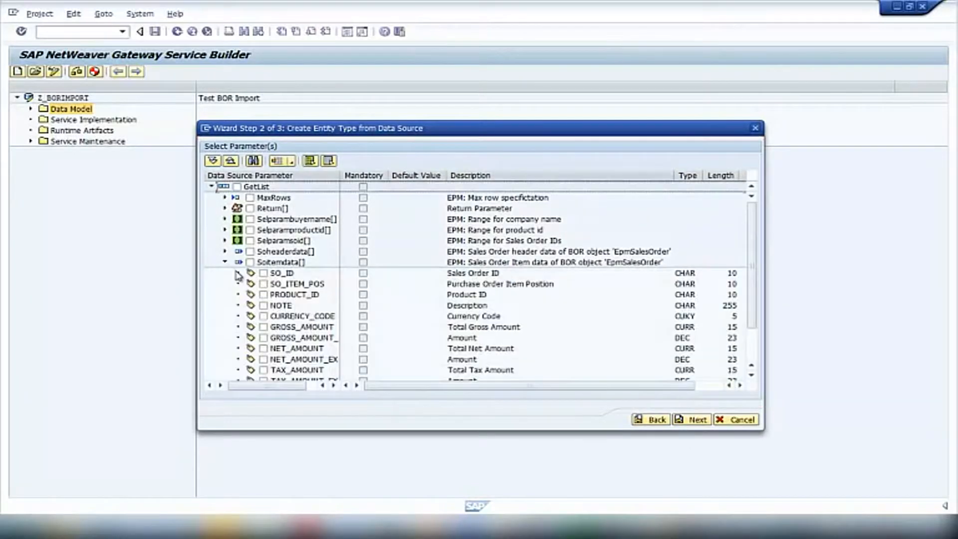
left_click(263, 274)
left_click(263, 295)
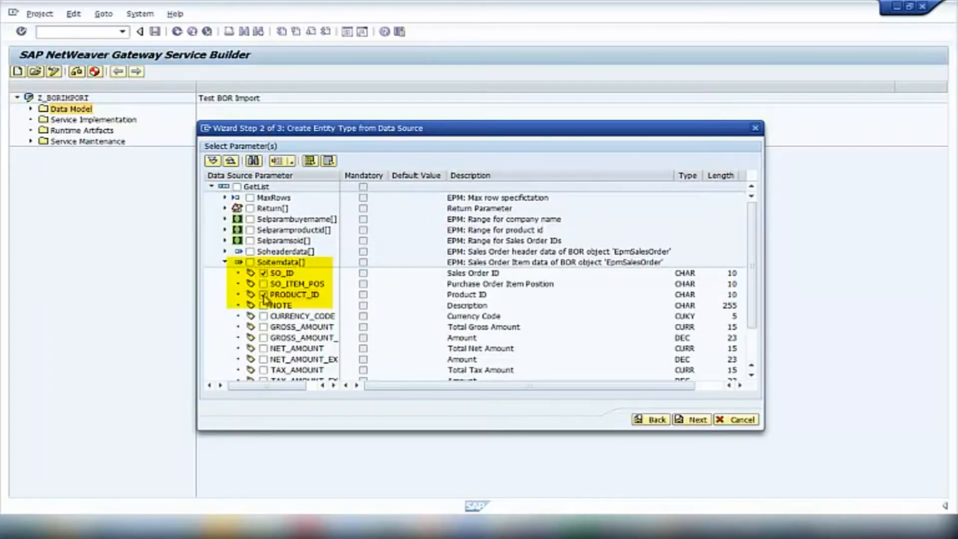
left_click(263, 305)
left_click(689, 420)
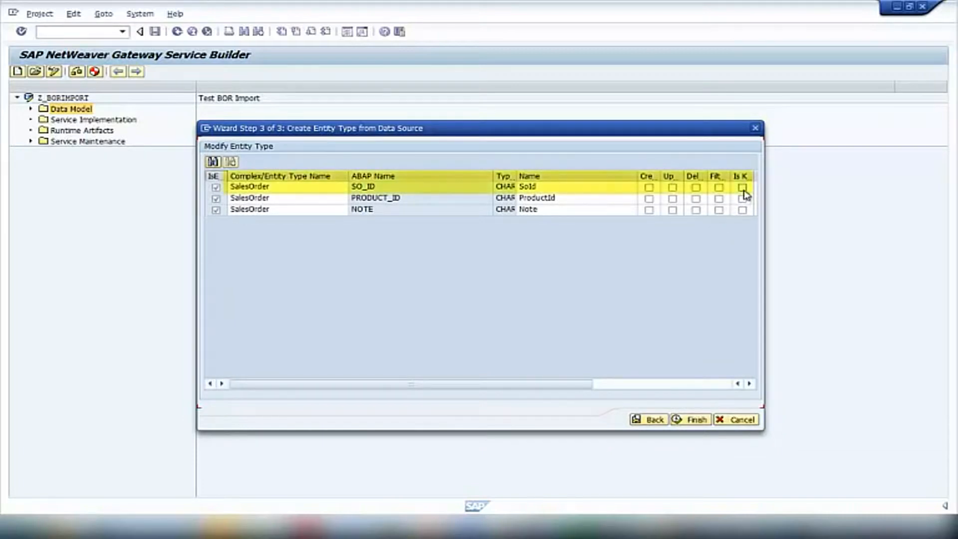
- Mark SO_ID as the key of the SalesOrder entity type, finish the import wizard, and save the project
left_click(742, 189)
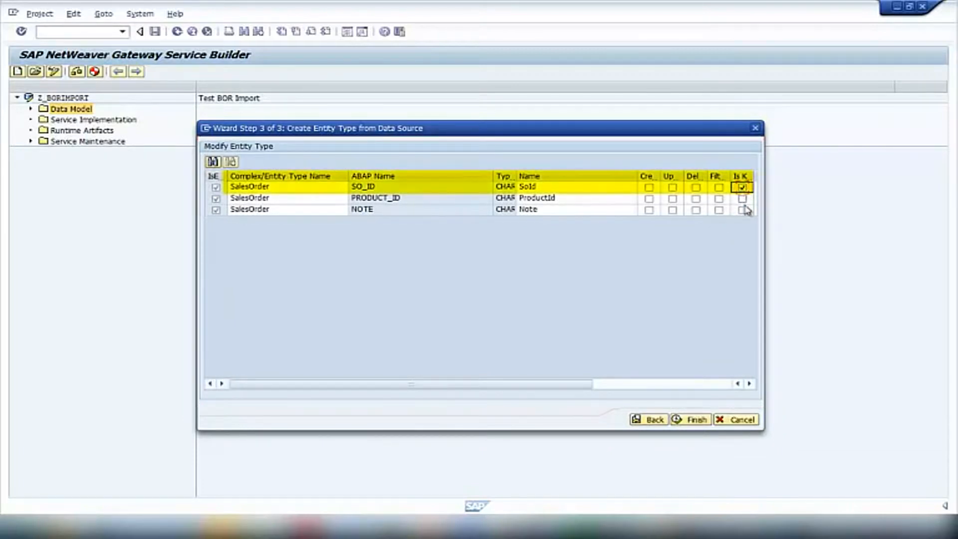
left_click(695, 421)
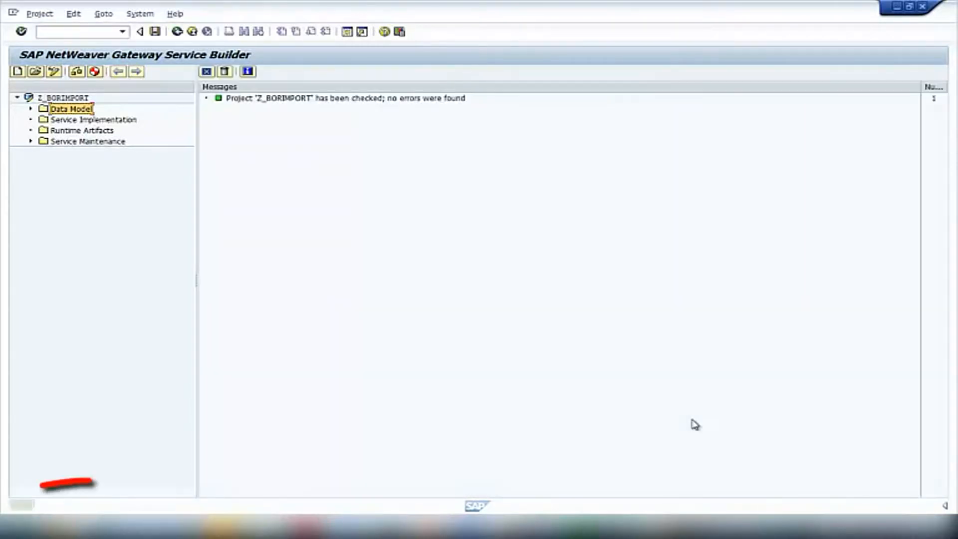
left_click(156, 33)
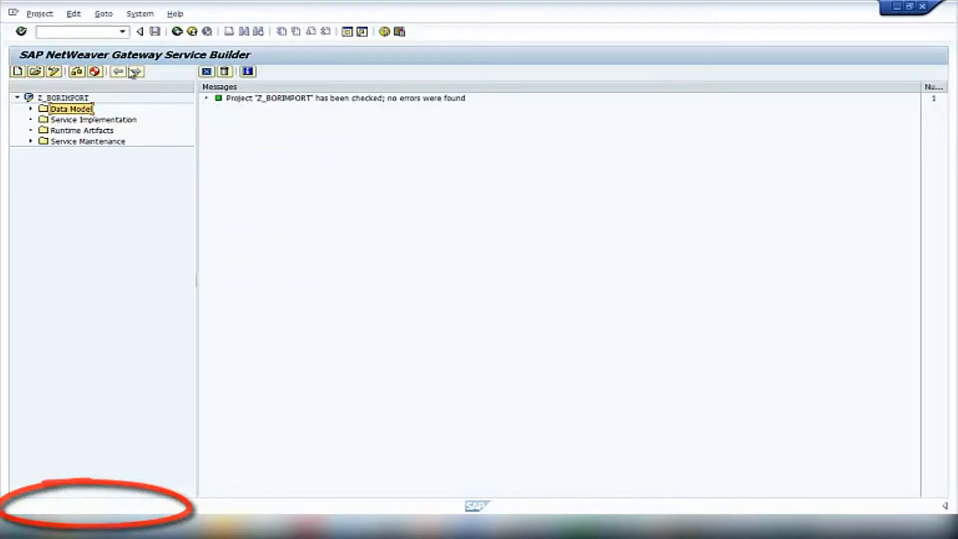
- Add an entity set named SalesOrders to the data model, based on the entity type SalesOrder
left_click(30, 110)
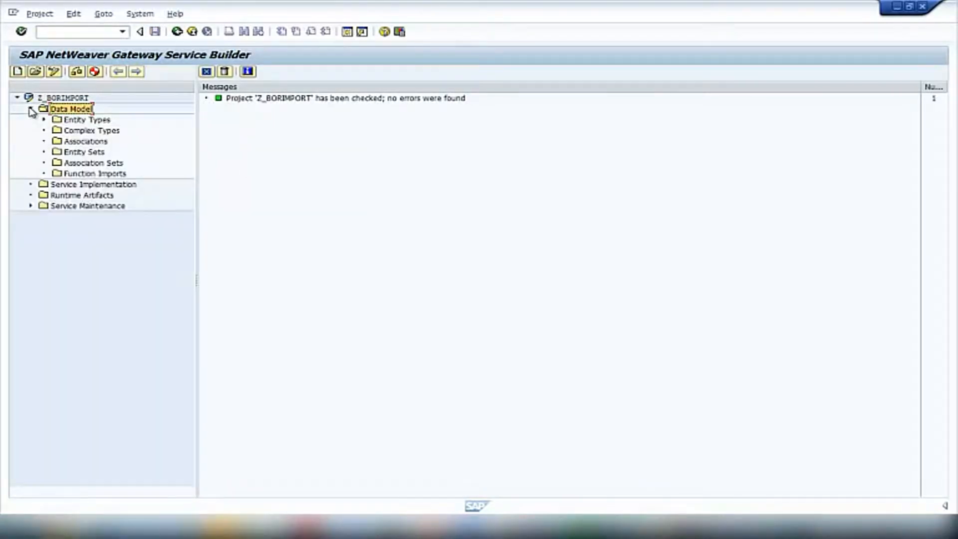
double_click(76, 152)
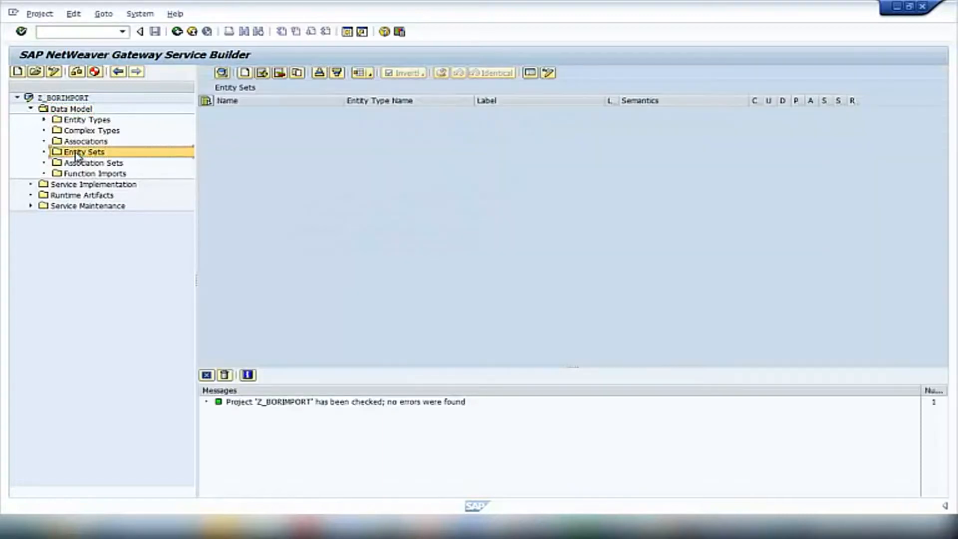
left_click(245, 73)
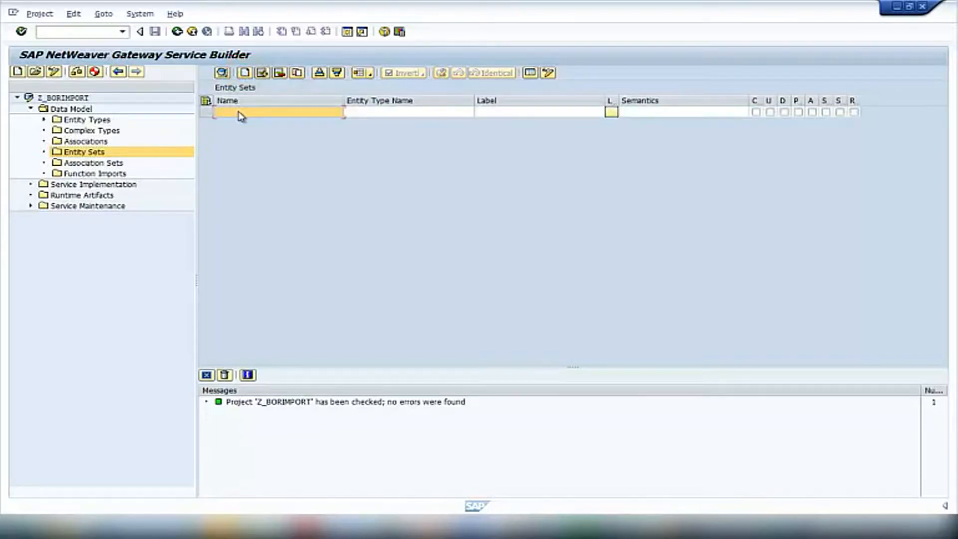
type("SalesOrd")
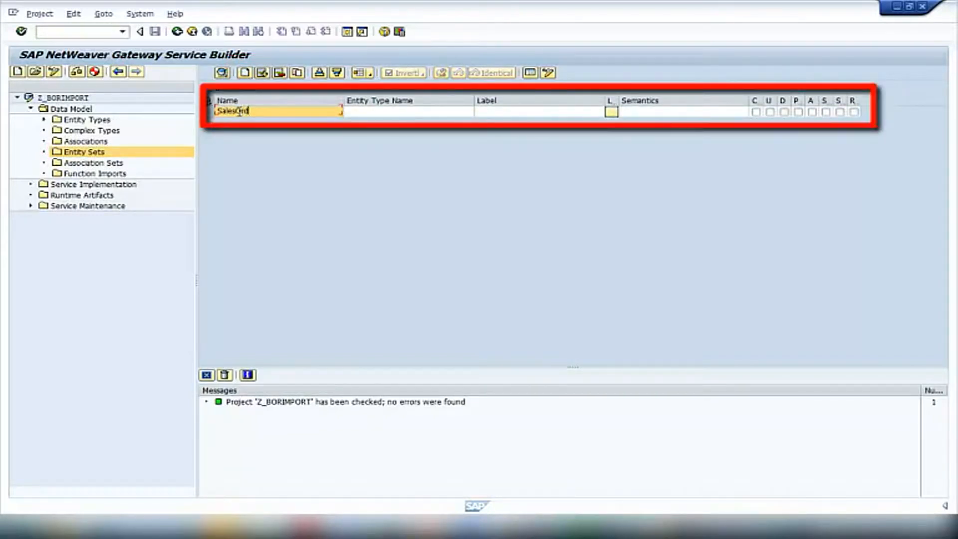
type("ers")
left_click(441, 112)
left_click(469, 112)
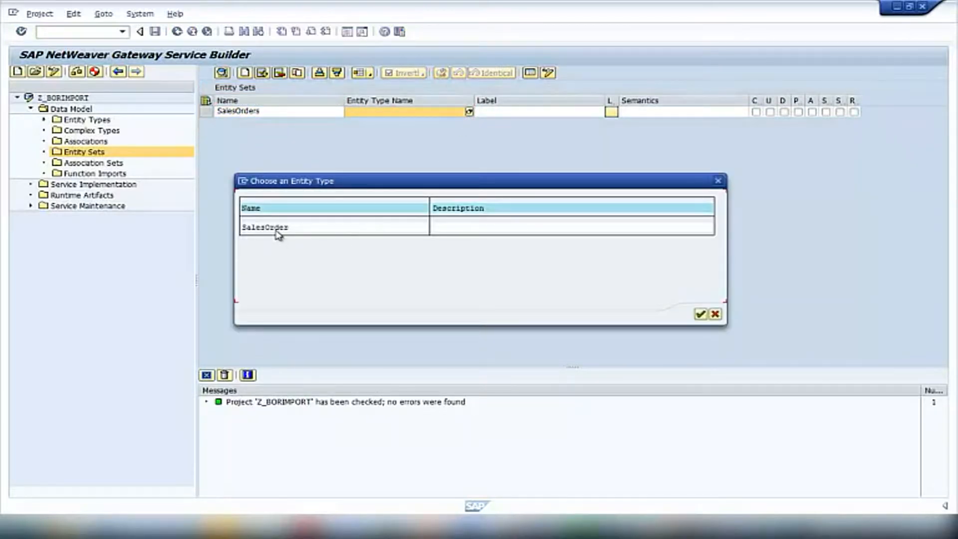
double_click(277, 228)
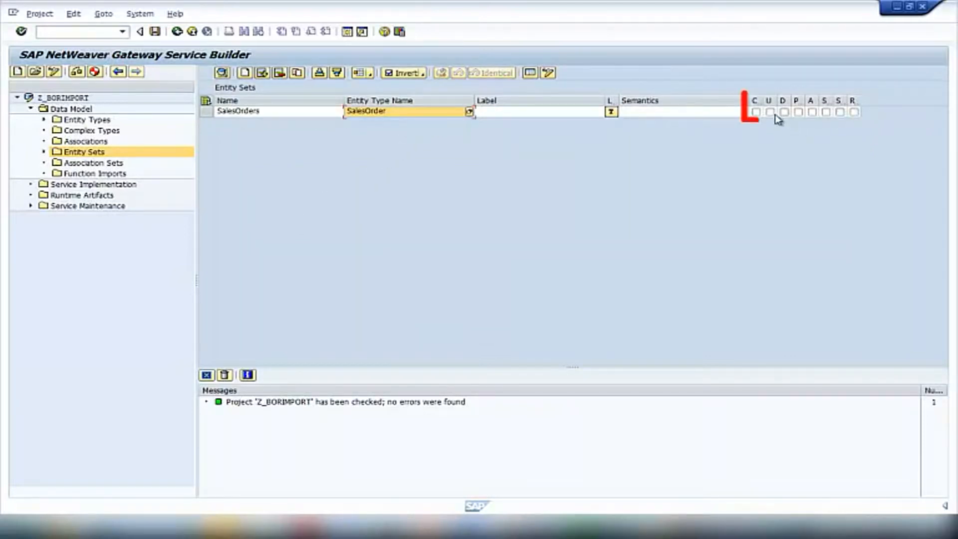
- Enable all the capability flags of the SalesOrders entity set at once and save the project
left_click(753, 111)
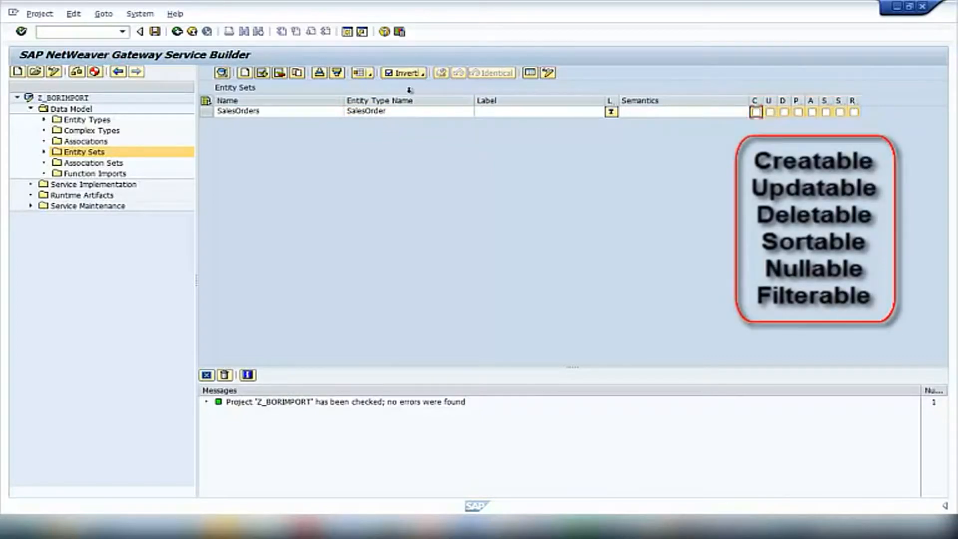
left_click(405, 73)
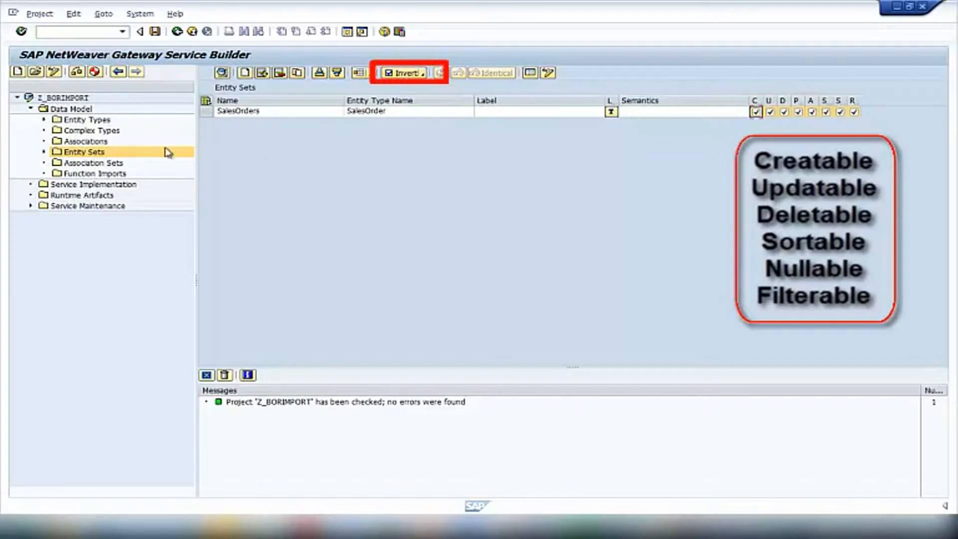
left_click(156, 33)
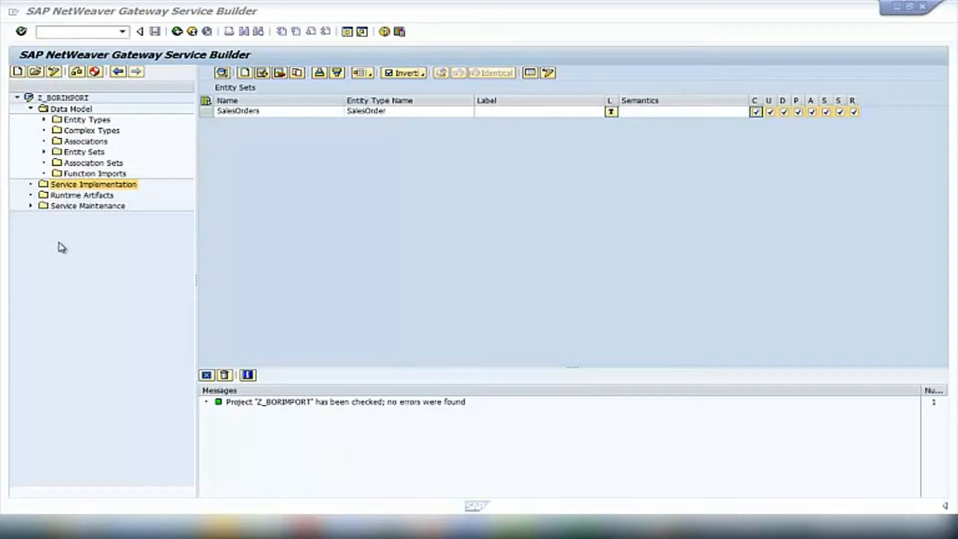
- Synchronize the entity sets into the project's Service Implementation
right_click(57, 189)
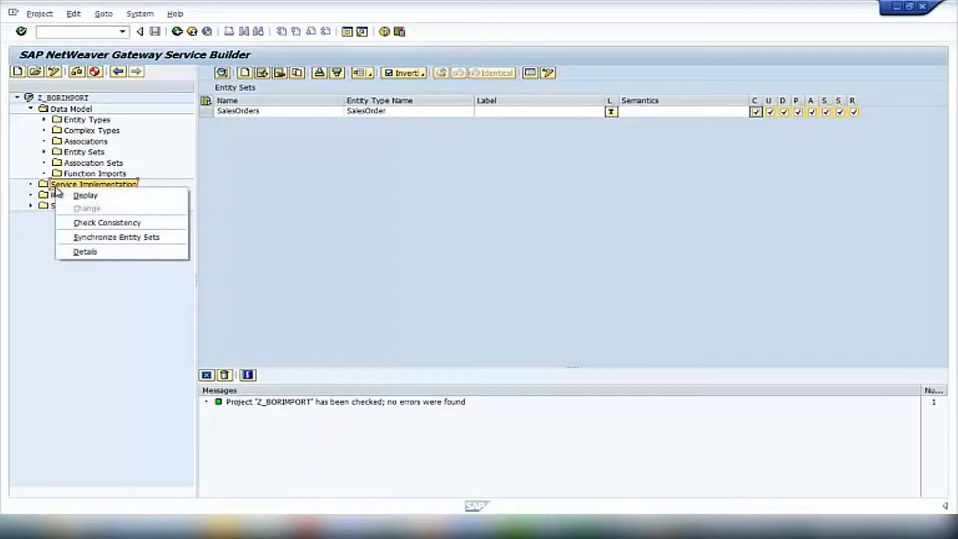
left_click(70, 238)
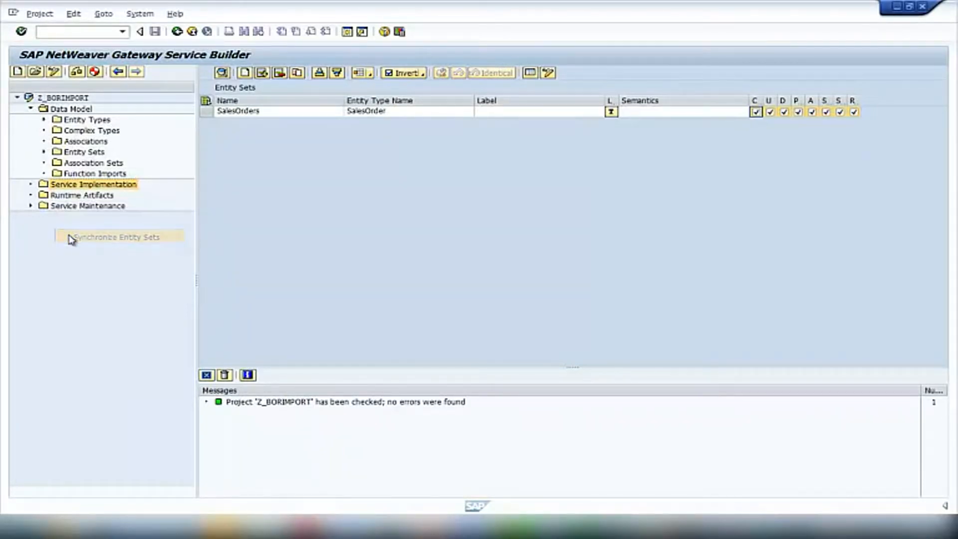
- Start mapping the GetEntitySet (Query) operation of SalesOrders to a local data source of type Business Object Repository
left_click(31, 185)
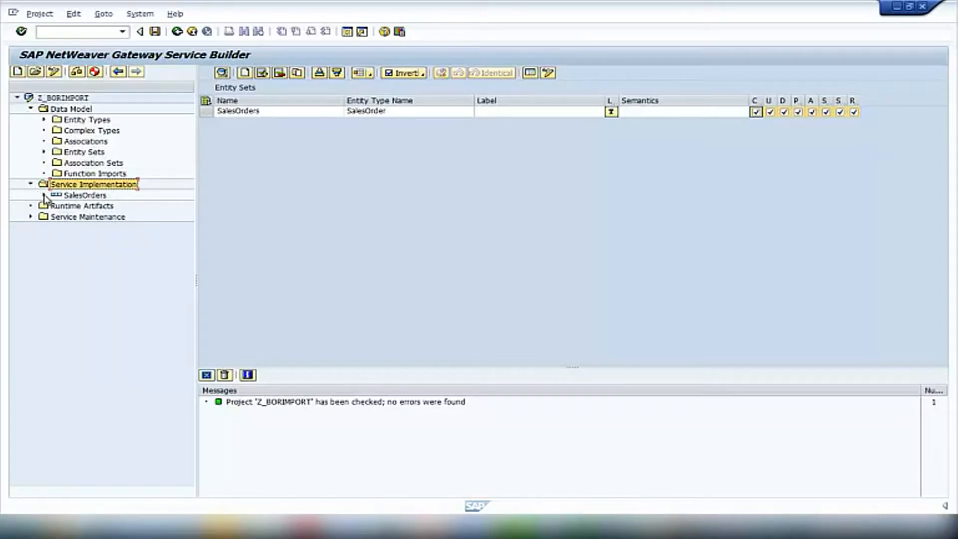
left_click(44, 195)
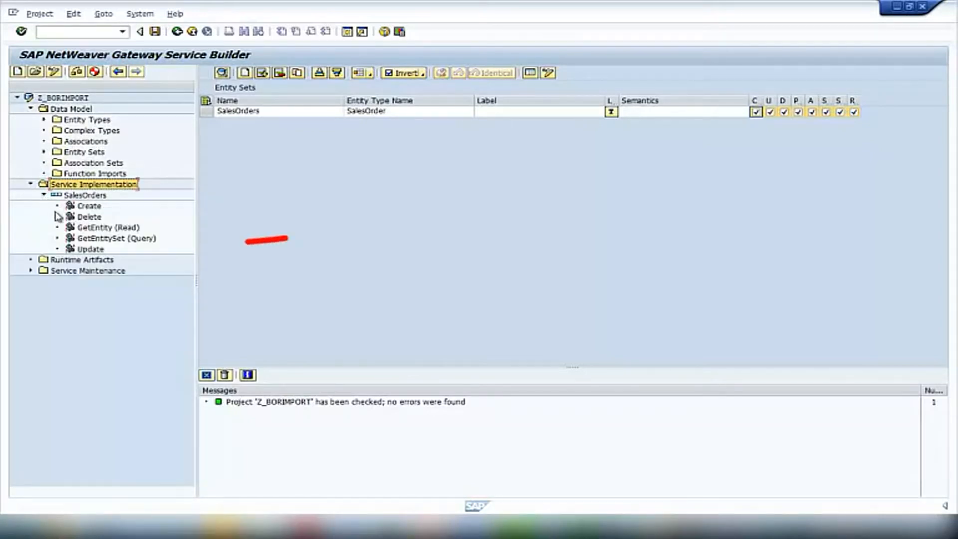
right_click(93, 243)
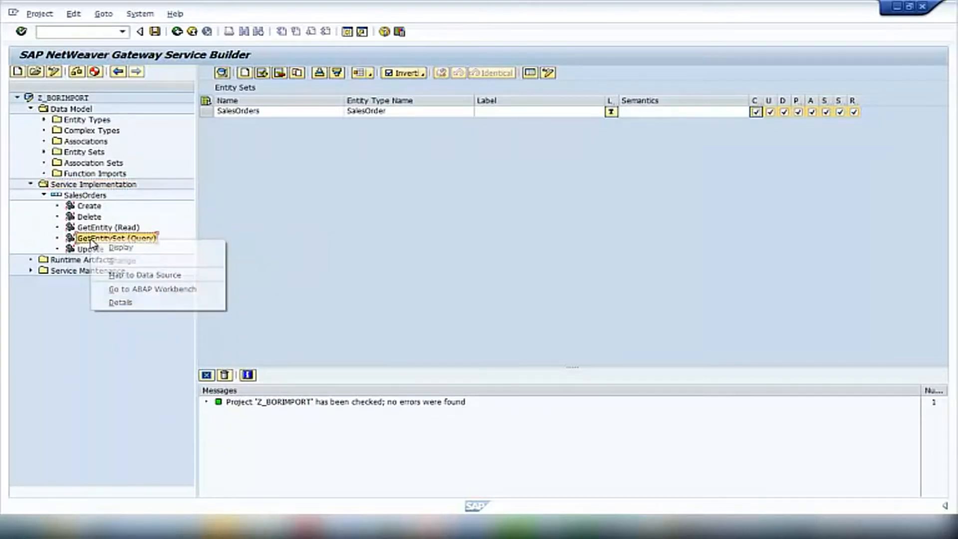
left_click(104, 276)
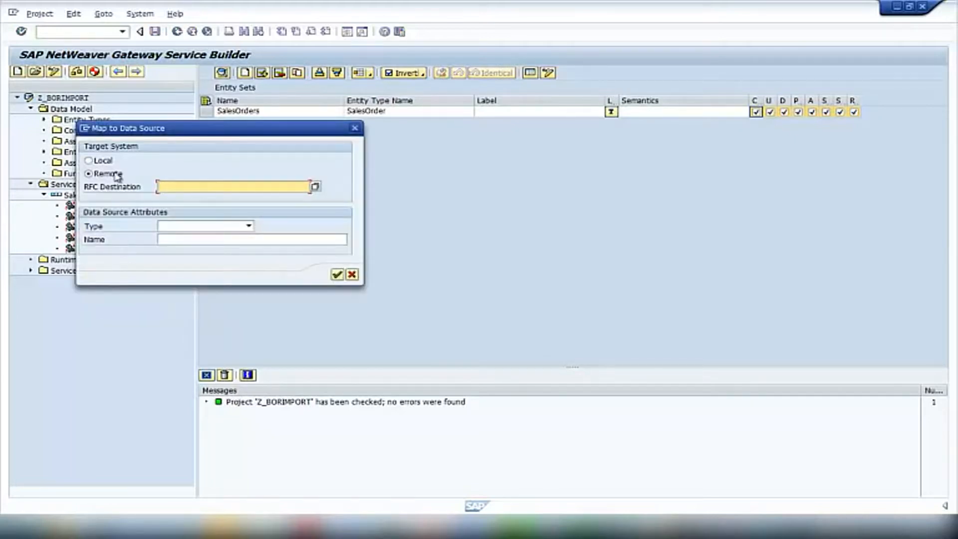
left_click(89, 161)
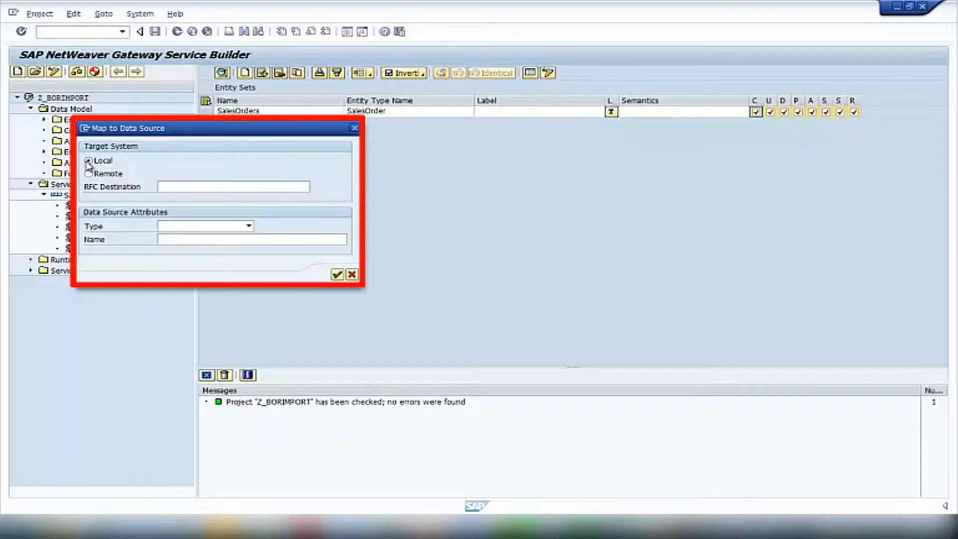
left_click(248, 227)
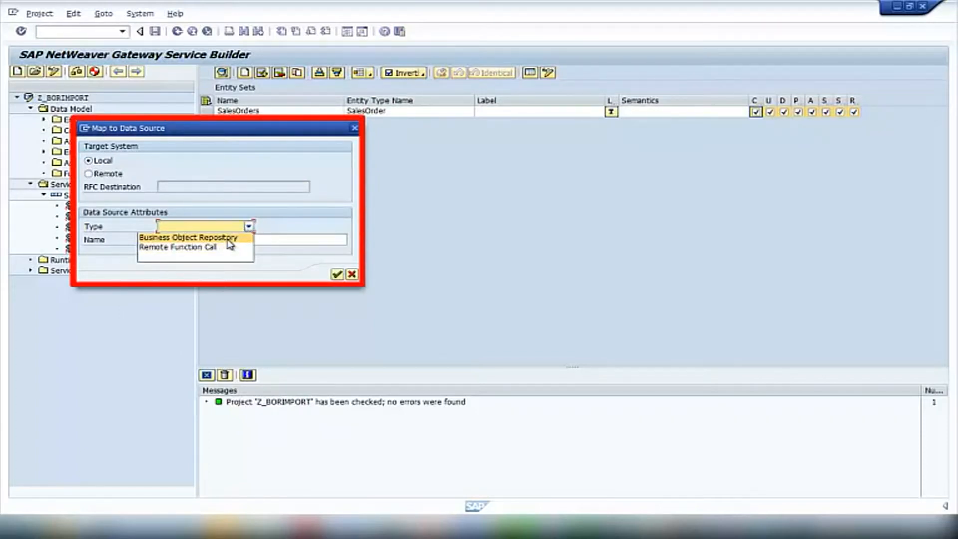
left_click(229, 237)
- Search the BOR methods for *EPM*, map the operation to EpmSalesOrder's GetList method, and save the project
left_click(230, 239)
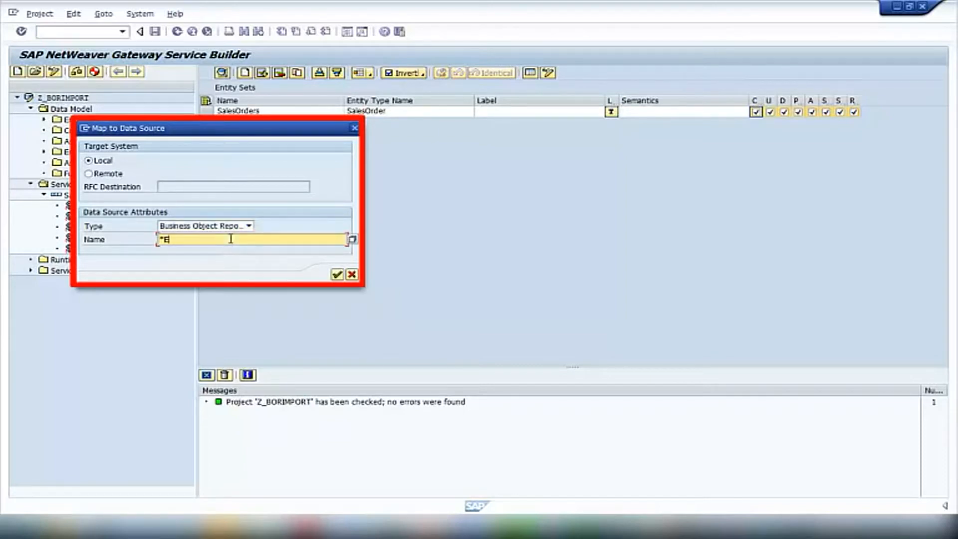
left_click(352, 240)
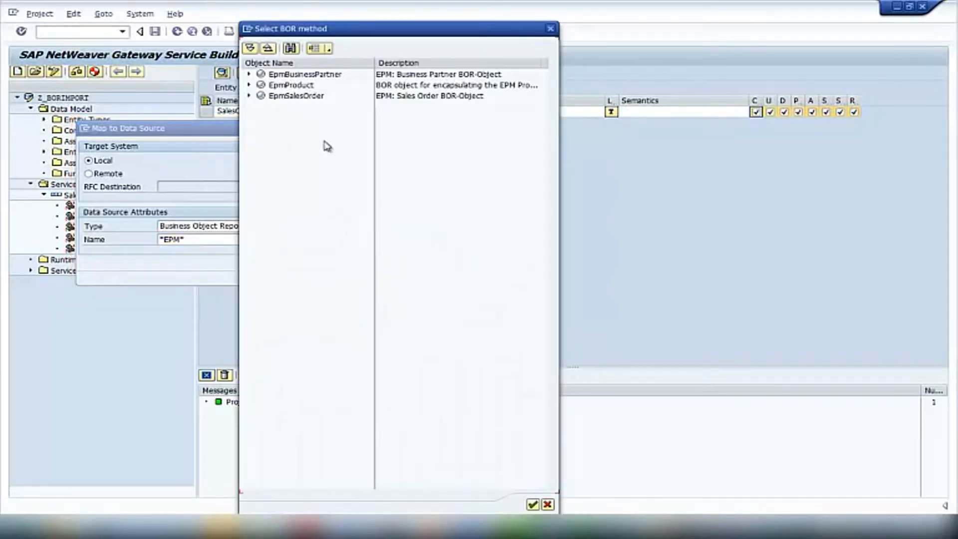
left_click(248, 95)
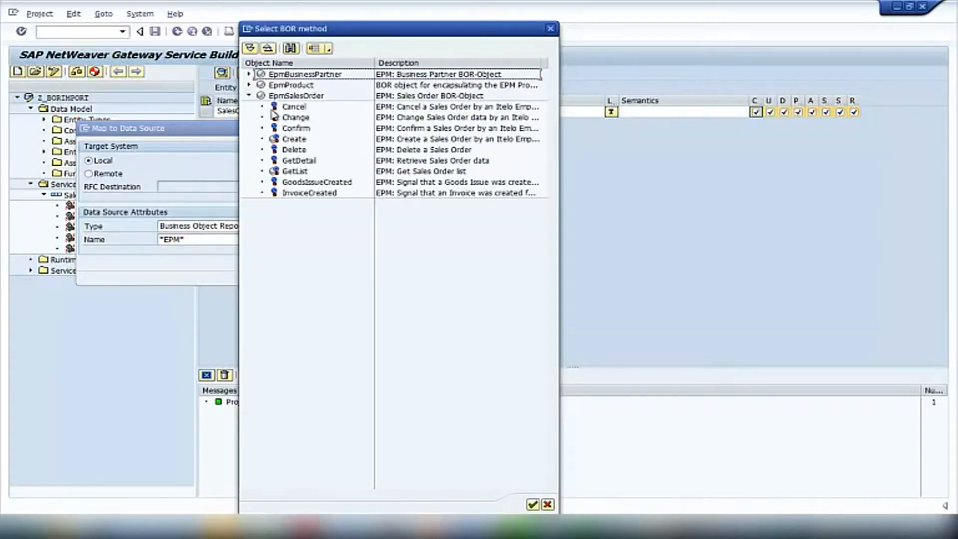
double_click(295, 173)
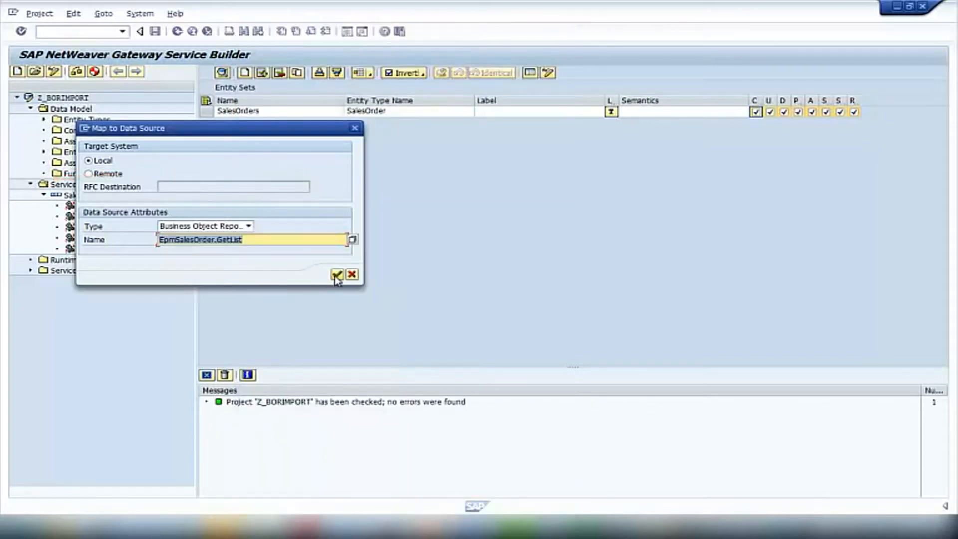
left_click(336, 276)
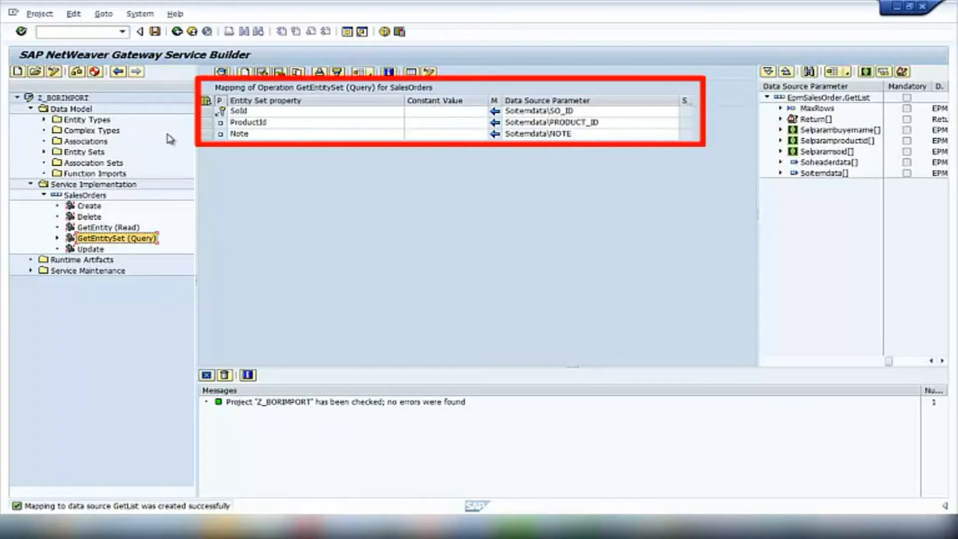
left_click(156, 33)
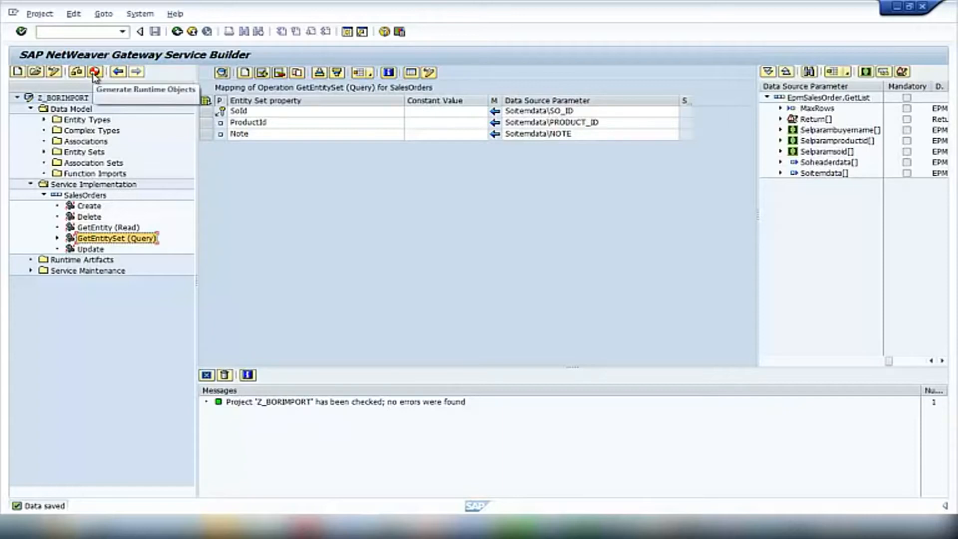
- Generate the project's runtime objects as local objects with the proposed class and service names, and display the Runtime Artifacts
left_click(94, 72)
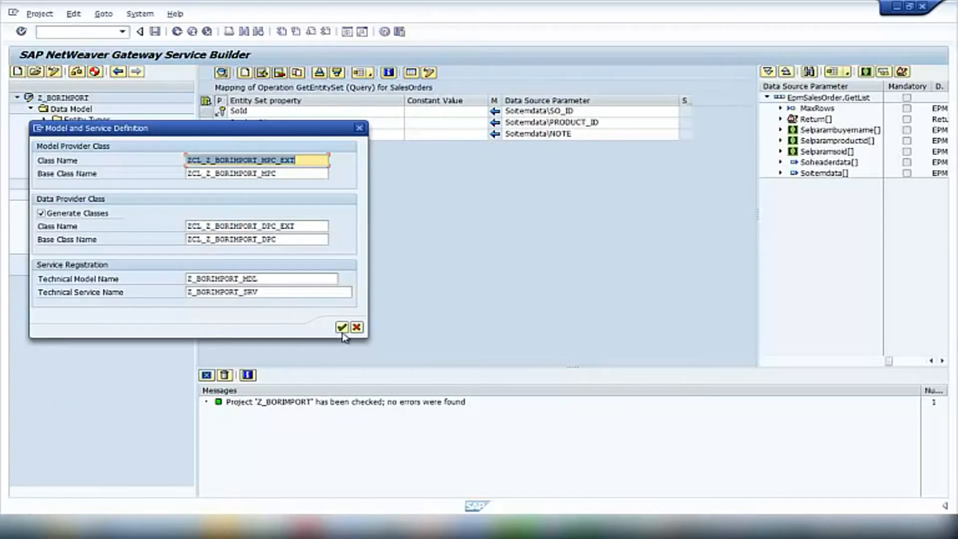
left_click(342, 328)
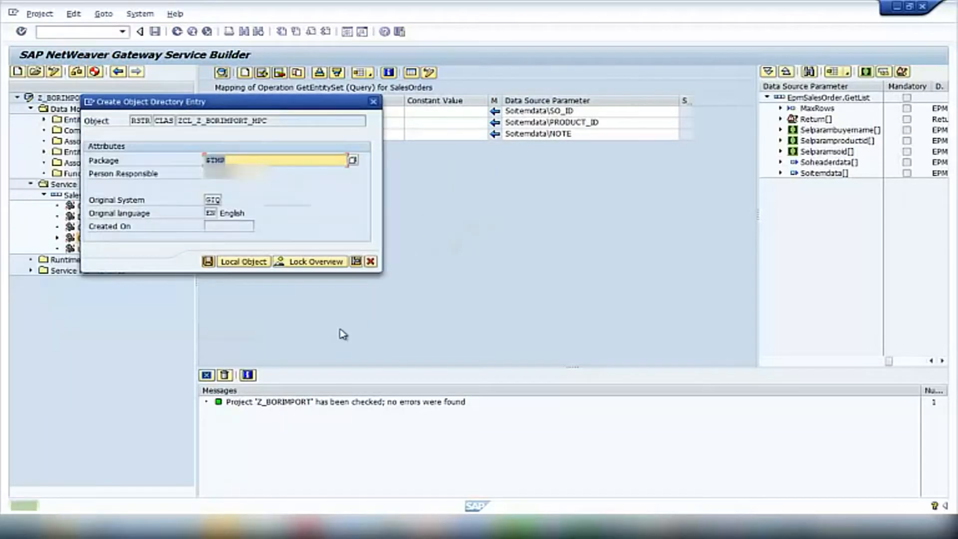
left_click(244, 261)
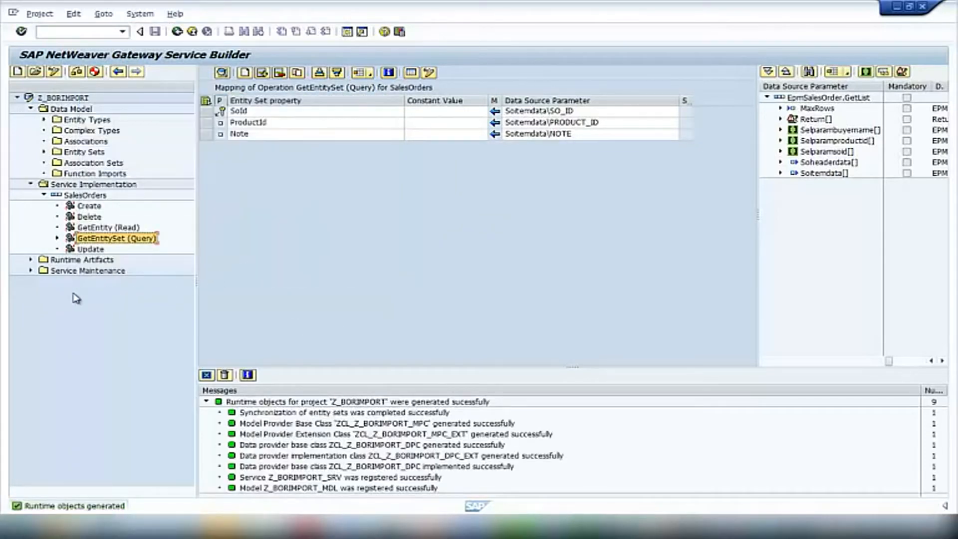
double_click(65, 262)
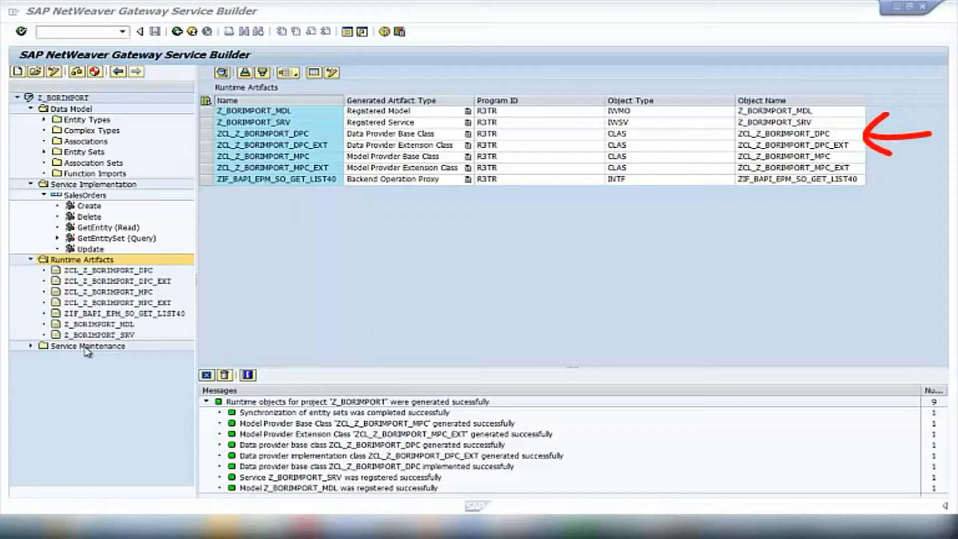
- Start registering the service in Gateway hub system GIQ from Service Maintenance, using the system alias LOCAL
double_click(87, 346)
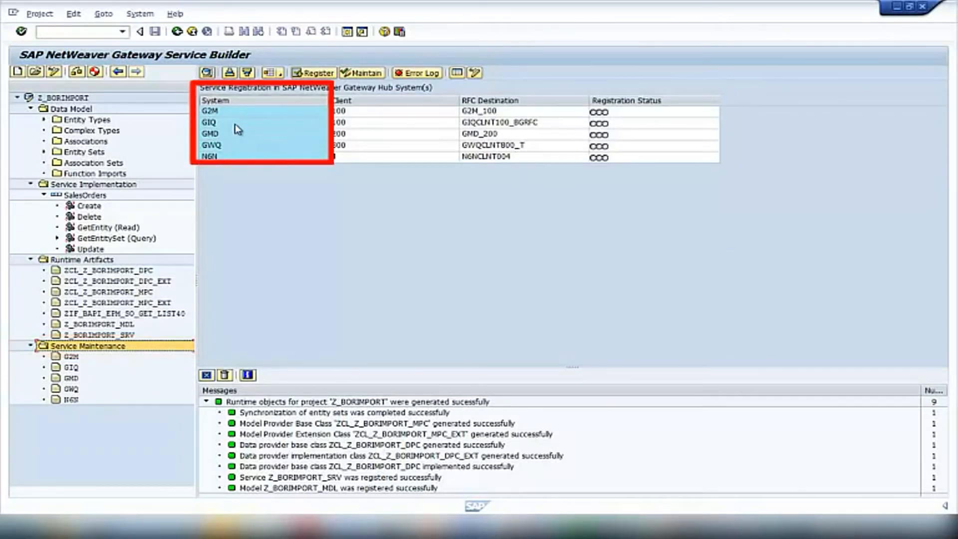
left_click(236, 123)
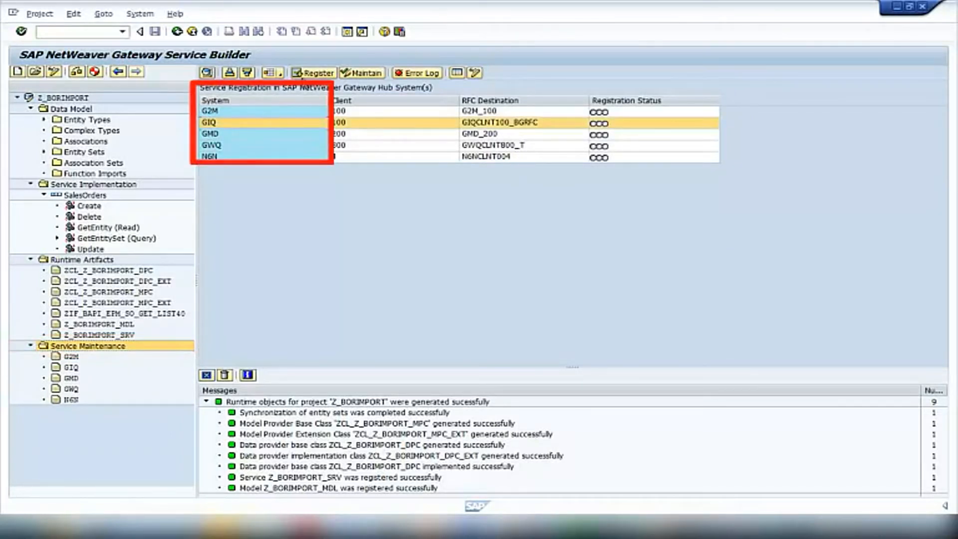
left_click(309, 75)
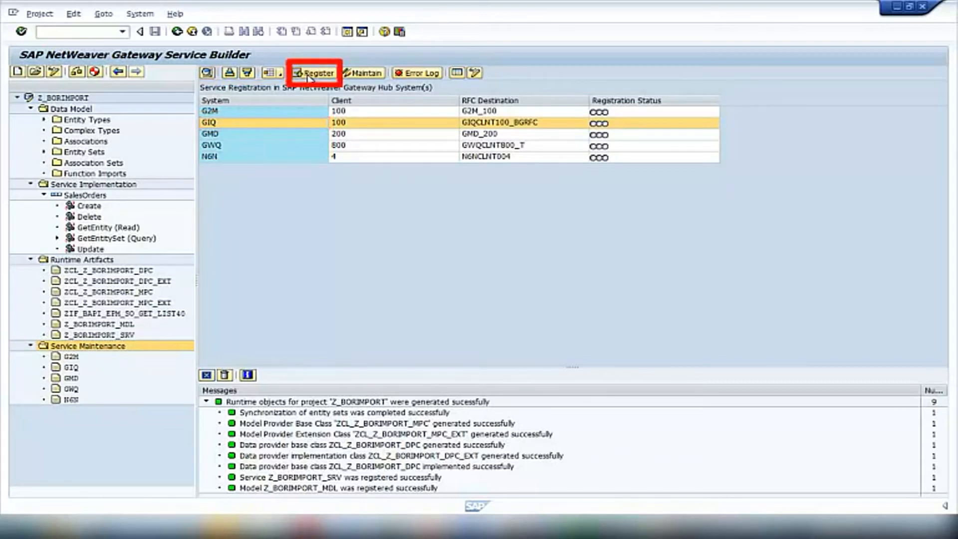
left_click(352, 254)
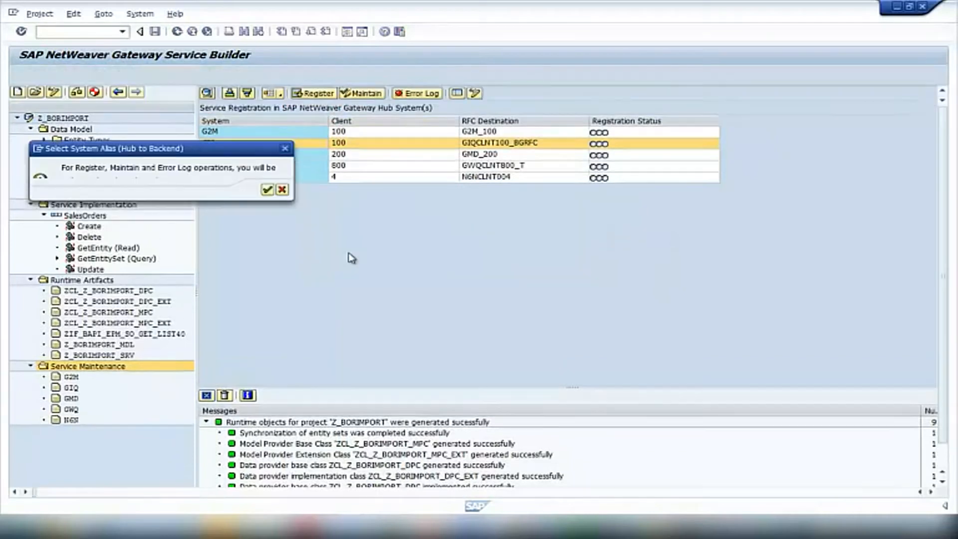
left_click(287, 171)
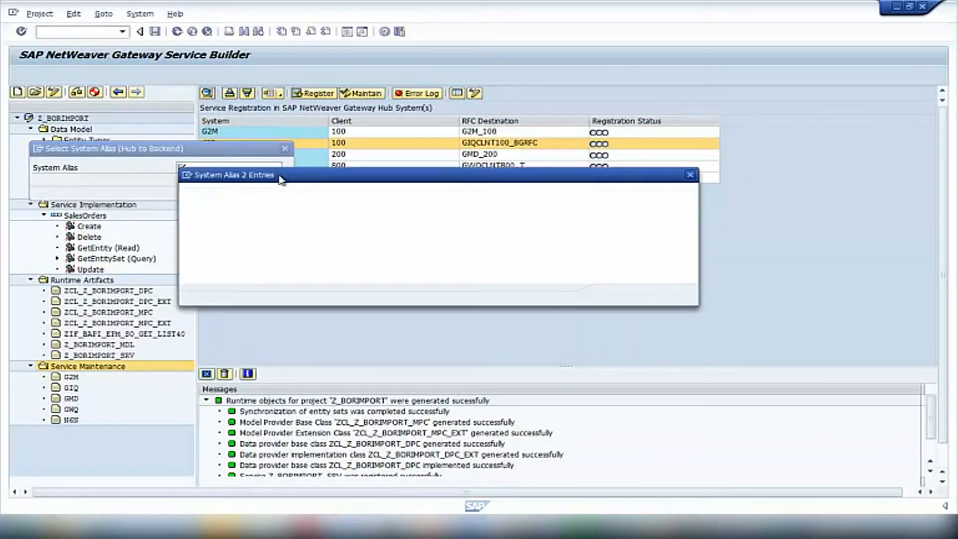
double_click(222, 222)
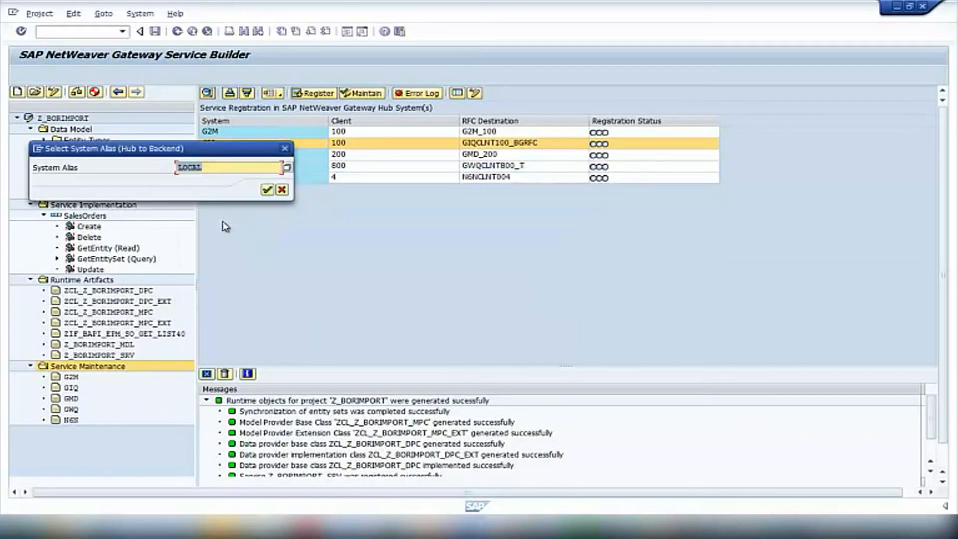
left_click(267, 190)
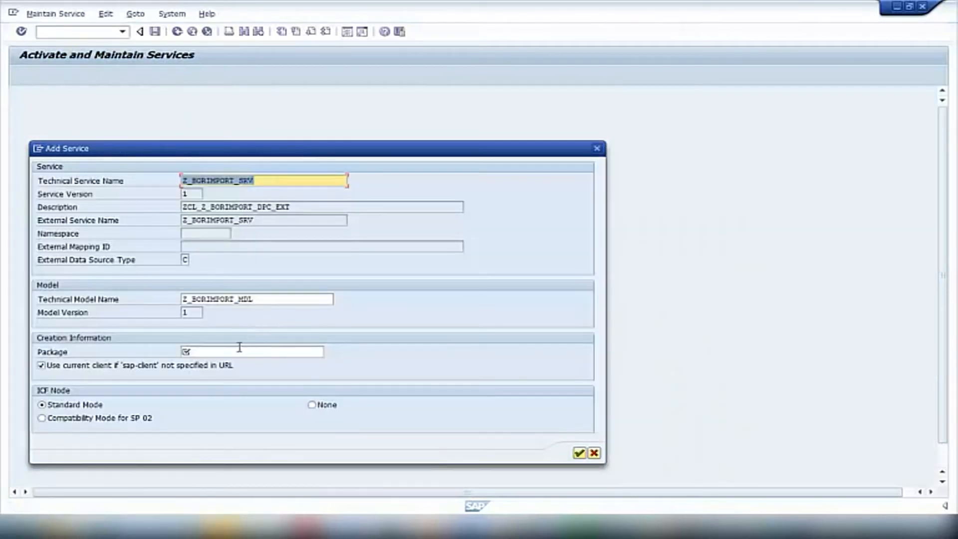
- Assign the service Z_BORIMPORT_SRV to package $TMP and complete its registration
left_click(239, 348)
type("$")
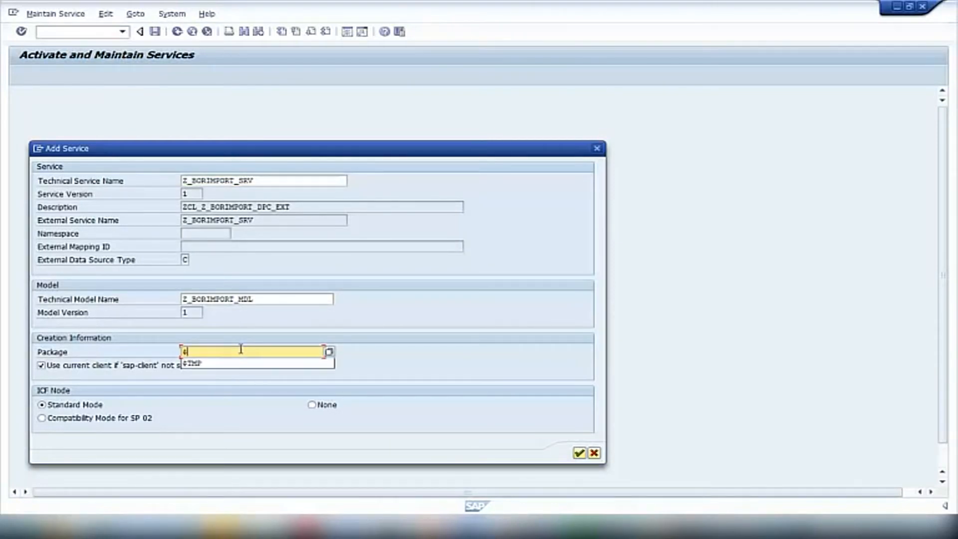
left_click(243, 365)
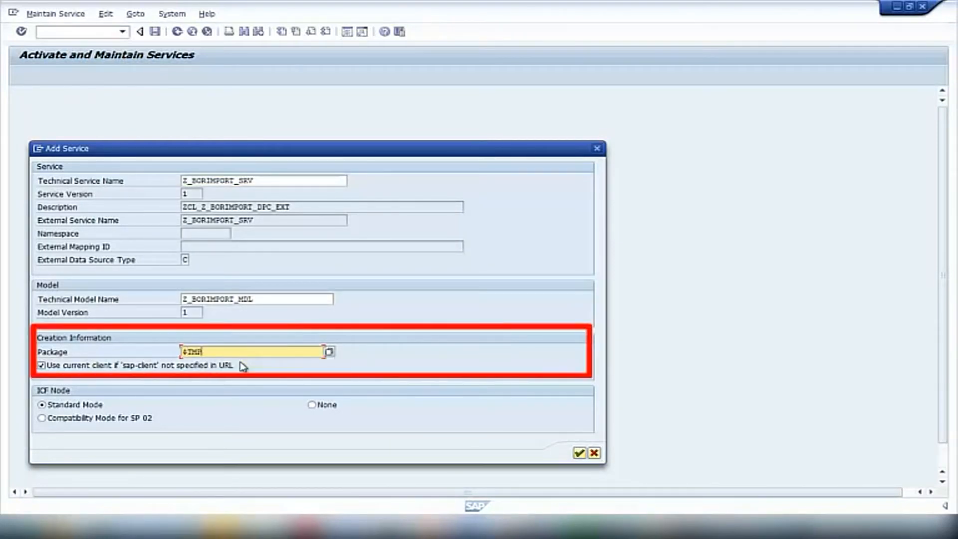
left_click(579, 453)
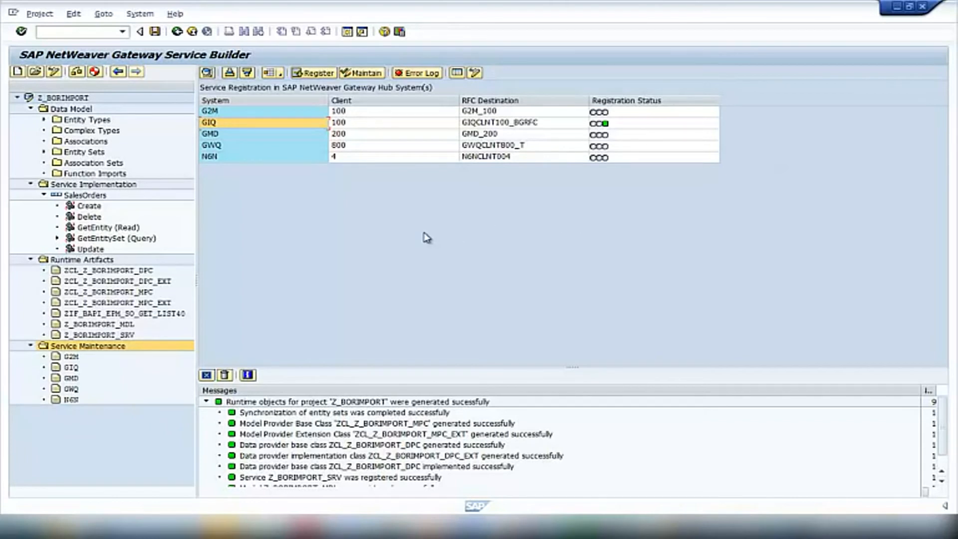
- Open the registered GIQ service for maintenance, explore Z_BORIMPORT_SRV, and retrieve its service document
left_click(354, 75)
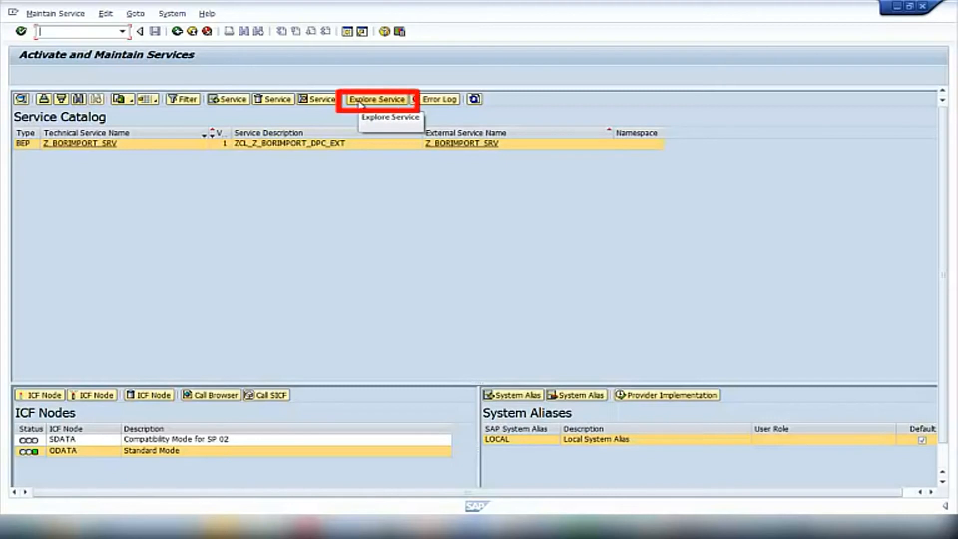
left_click(360, 100)
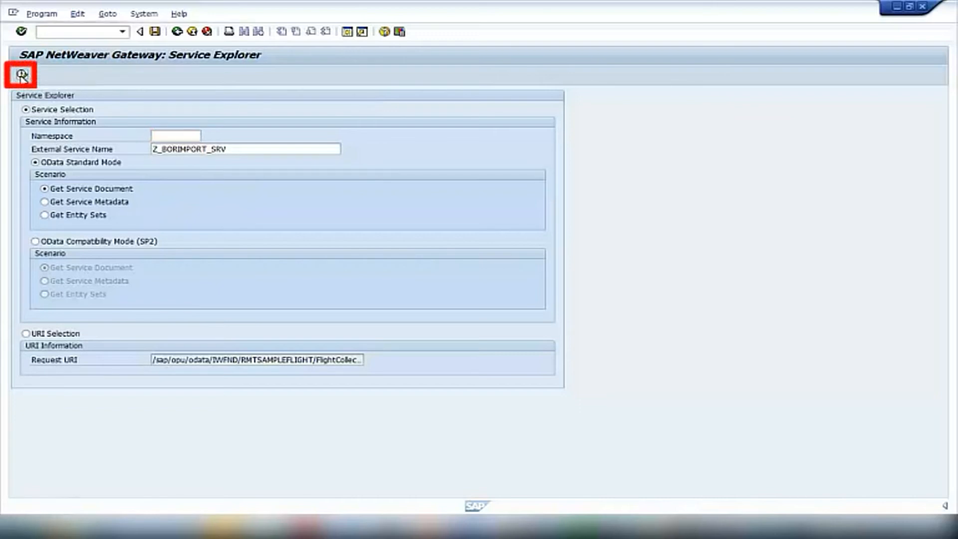
left_click(22, 76)
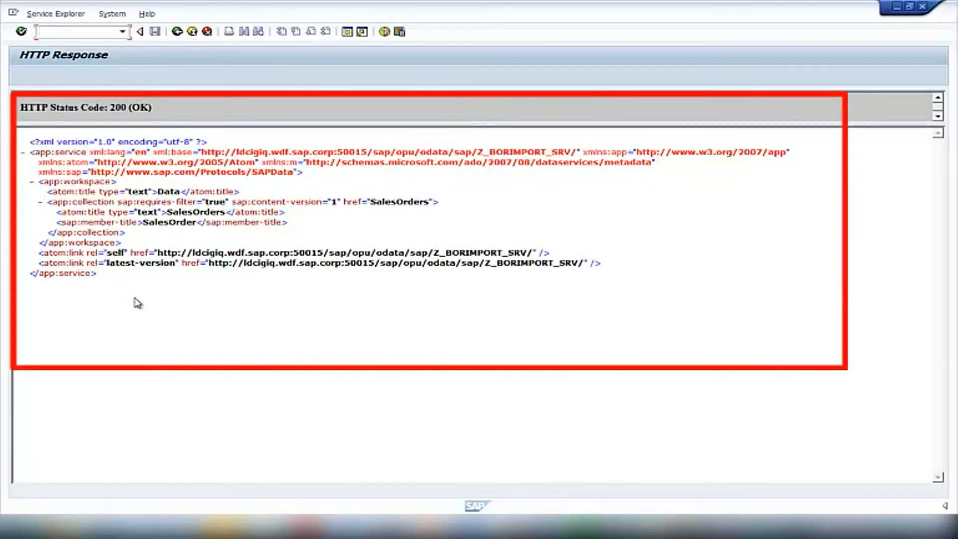
left_click(176, 32)
- Retrieve the service's entity sets, execute SalesOrders, and examine the returned entries
left_click(45, 215)
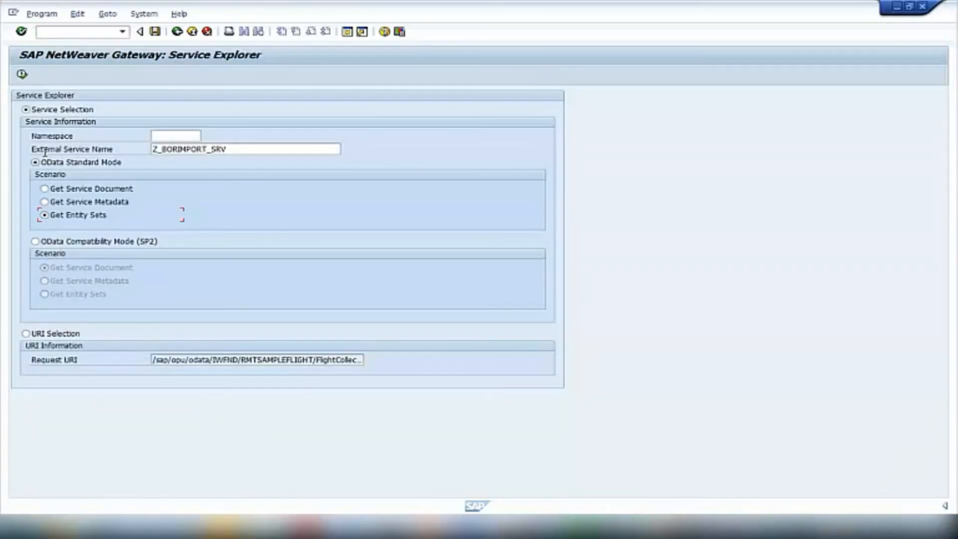
left_click(22, 76)
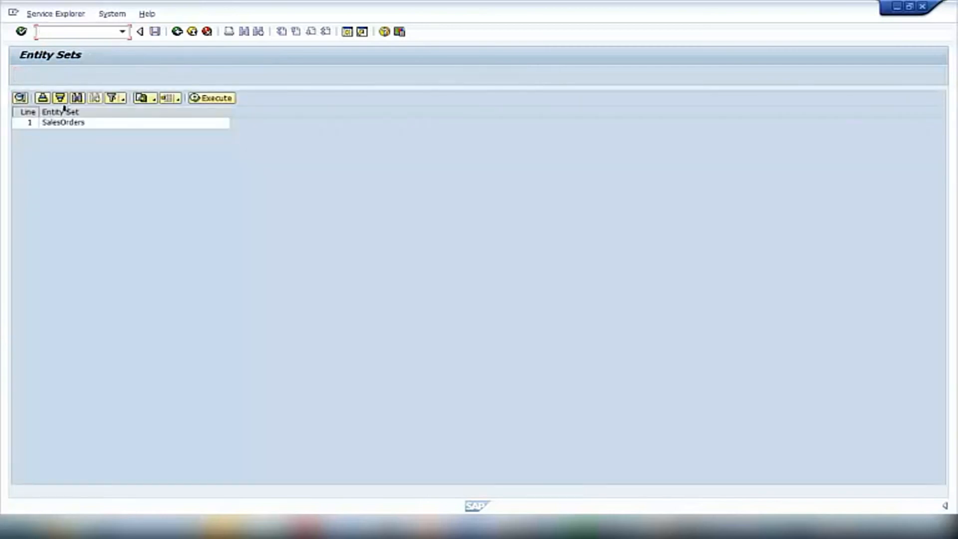
left_click(97, 129)
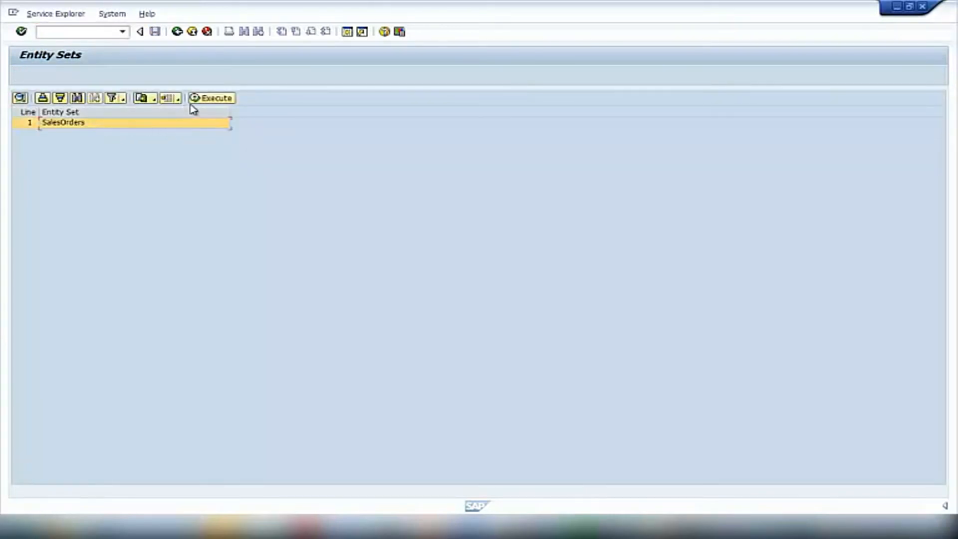
left_click(205, 102)
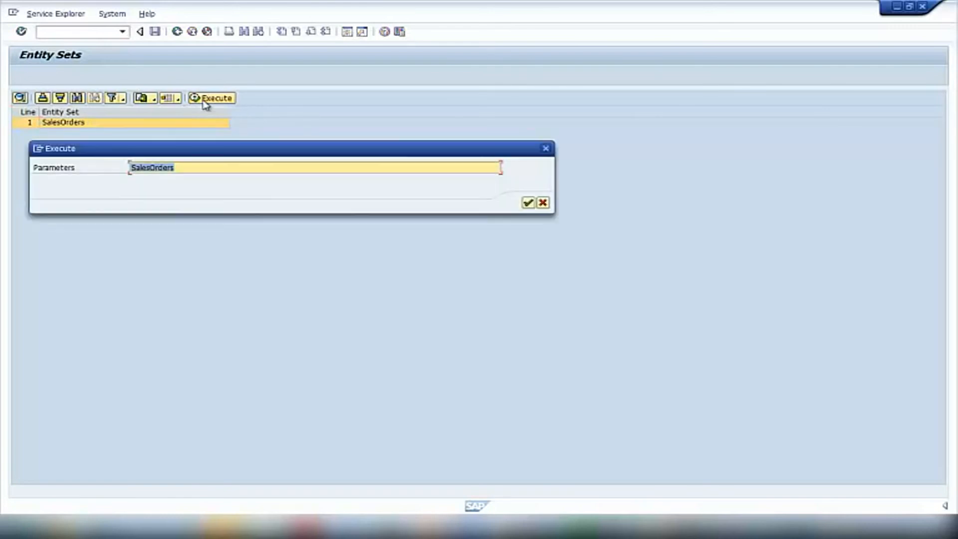
left_click(528, 203)
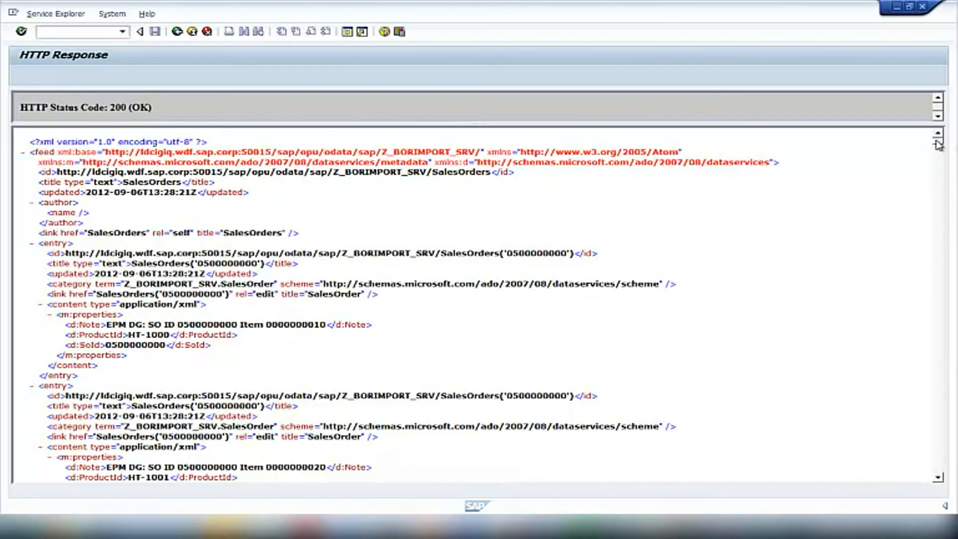
scroll(937, 150, "down", 15)
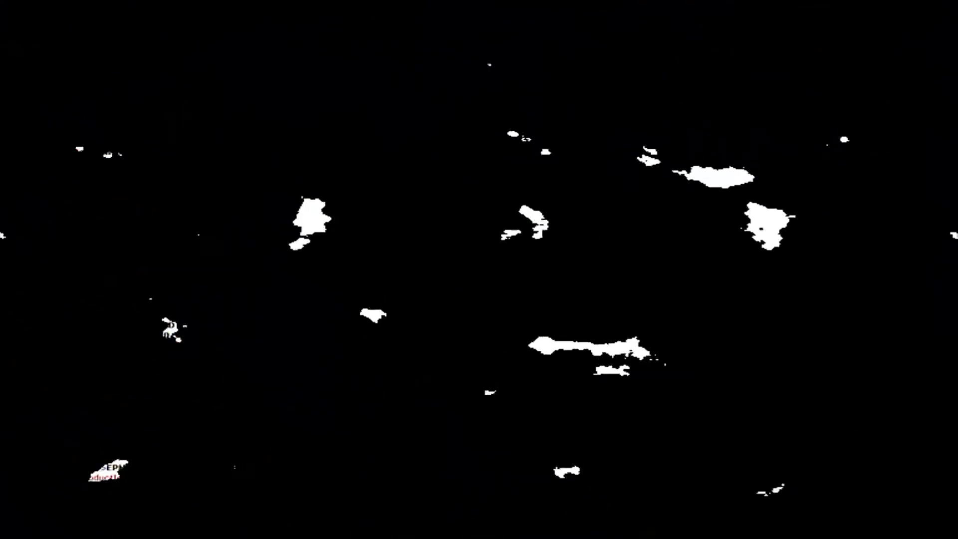